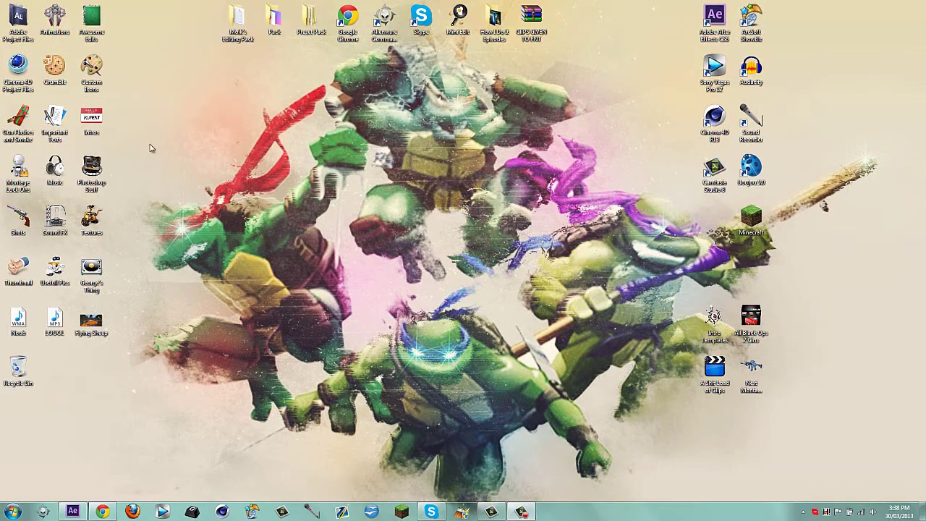
Switch to Chrome and play a few seconds of the video GXMZ0 ² // by fnt., pausing on the gameplay
click(113, 510)
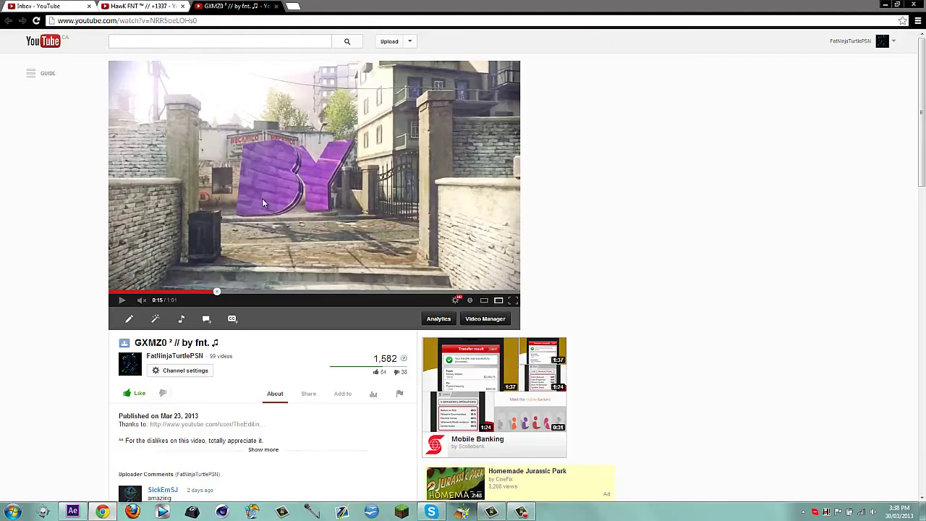
click(261, 198)
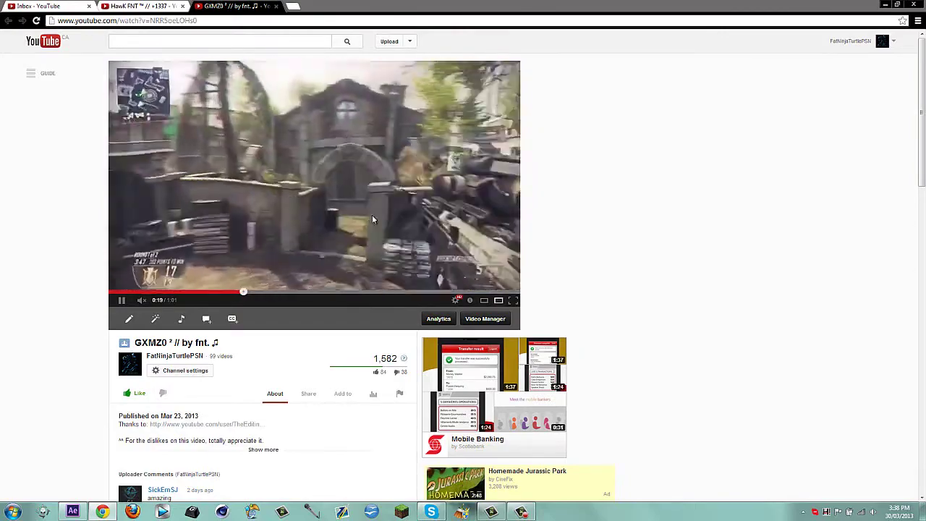
click(220, 108)
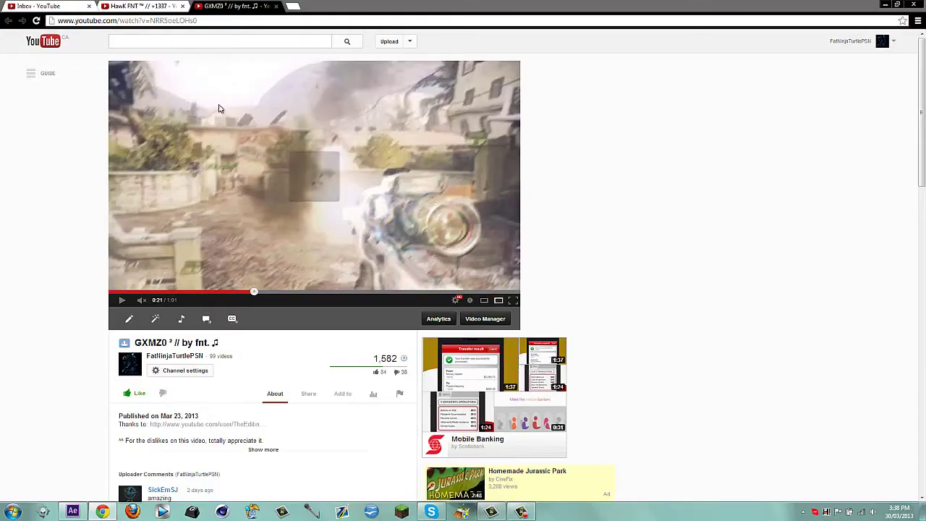
Switch to After Effects and delete the two adjustment layers and Pre-comp 1 from the composition
click(102, 512)
click(72, 511)
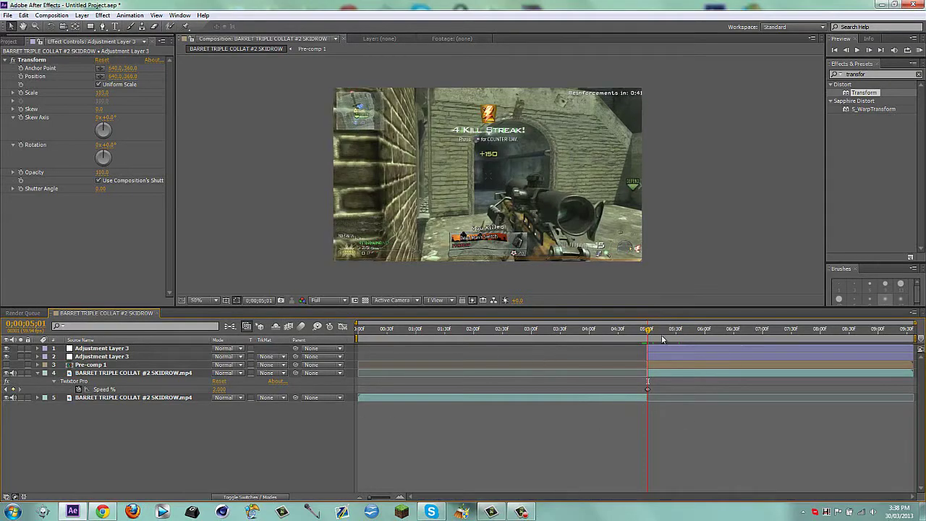
mouse_move(648, 338)
mouse_down()
mouse_move(656, 332)
mouse_move(647, 332)
mouse_up()
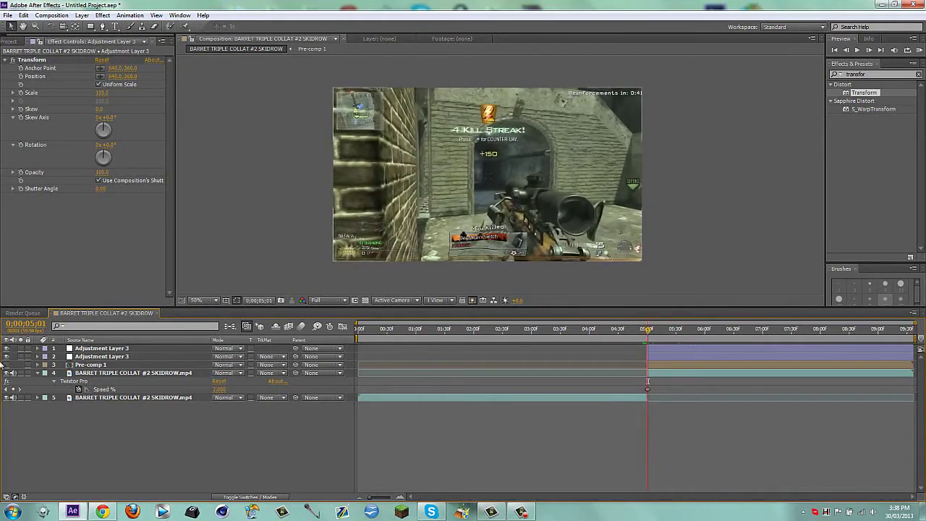
shift+click(85, 365)
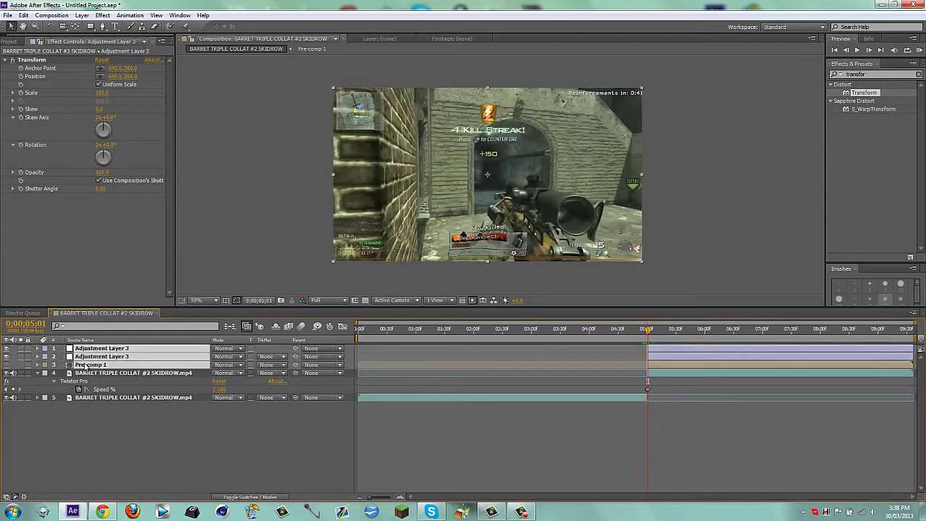
key(Delete)
Create a 1280 × 720 black solid named Displacement and hide it so the footage shows
key(ctrl+y)
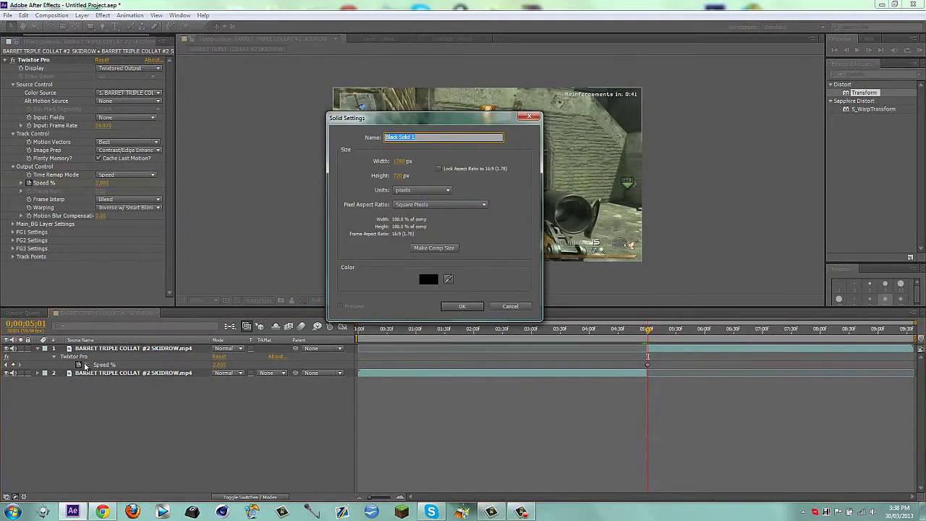
text(Displacemen)
key(BackSpace)
key(BackSpace)
key(BackSpace)
key(Return)
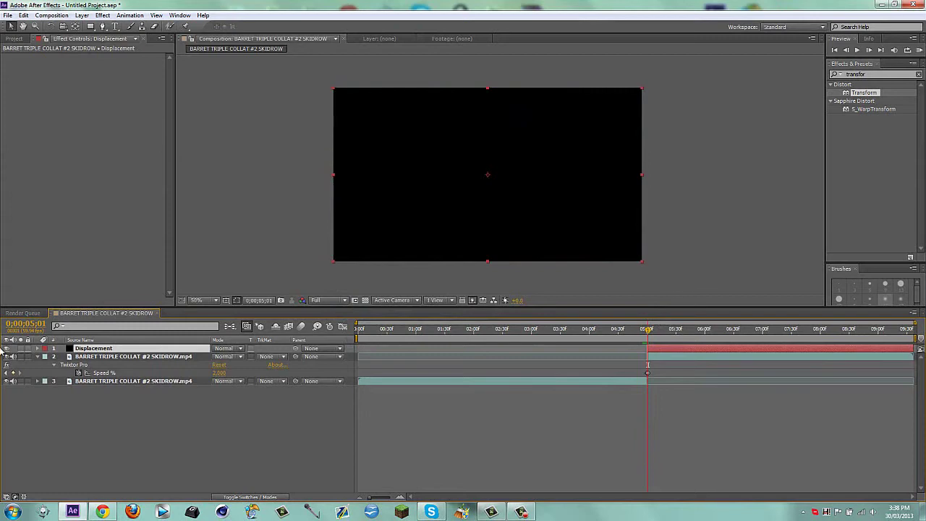
click(7, 348)
Draw a closed mask with the Pen tool around the gun and arm on the Displacement layer
key(space)
scroll(449, 214, up, 1)
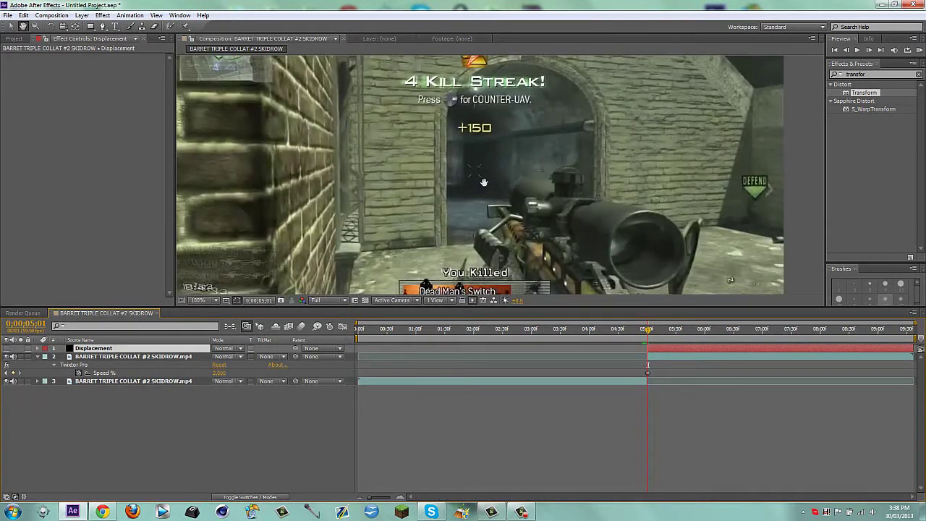
drag(486, 181, 475, 106)
key(g)
click(374, 275)
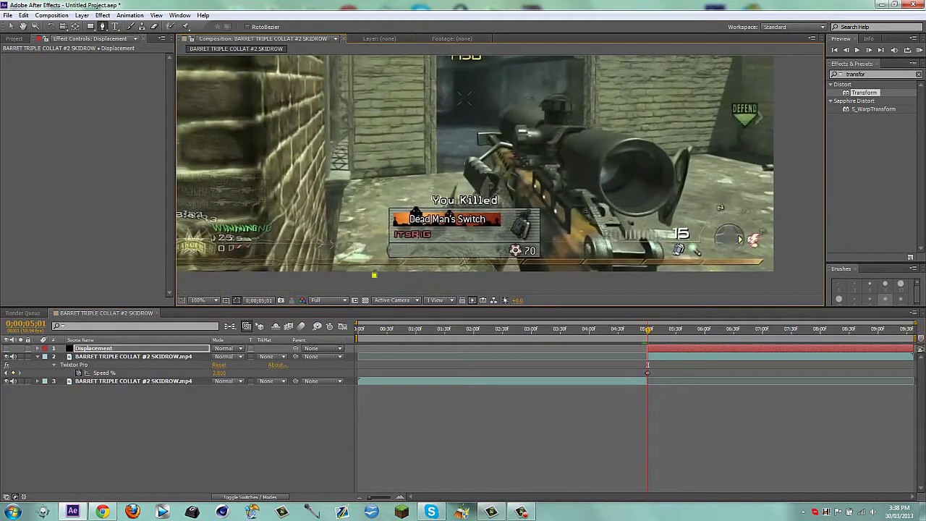
click(471, 159)
click(480, 156)
click(492, 143)
click(483, 141)
click(478, 135)
click(494, 131)
click(512, 106)
click(531, 105)
click(557, 96)
click(567, 98)
click(569, 118)
click(614, 131)
click(659, 144)
click(671, 159)
click(688, 147)
click(671, 223)
click(629, 216)
click(618, 220)
click(638, 241)
click(654, 238)
click(655, 268)
click(643, 277)
click(374, 274)
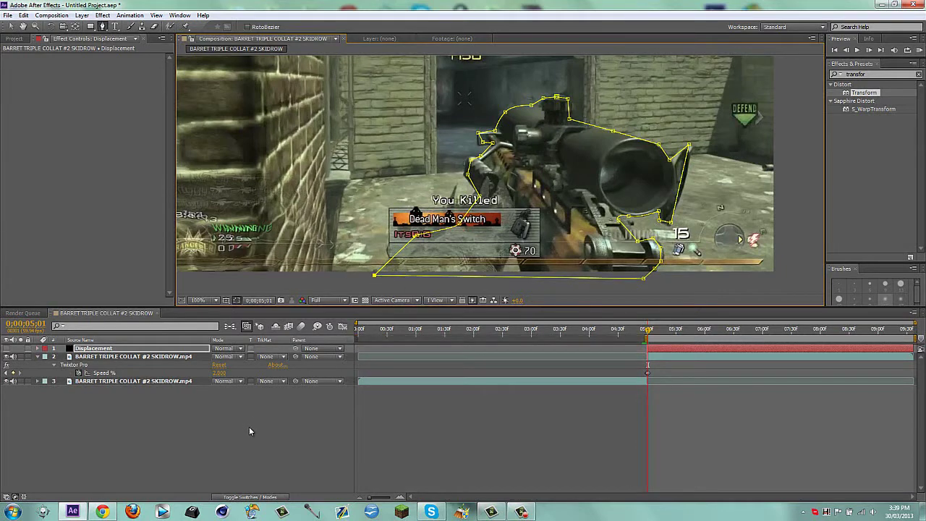
key(v)
click(244, 444)
click(118, 356)
click(119, 350)
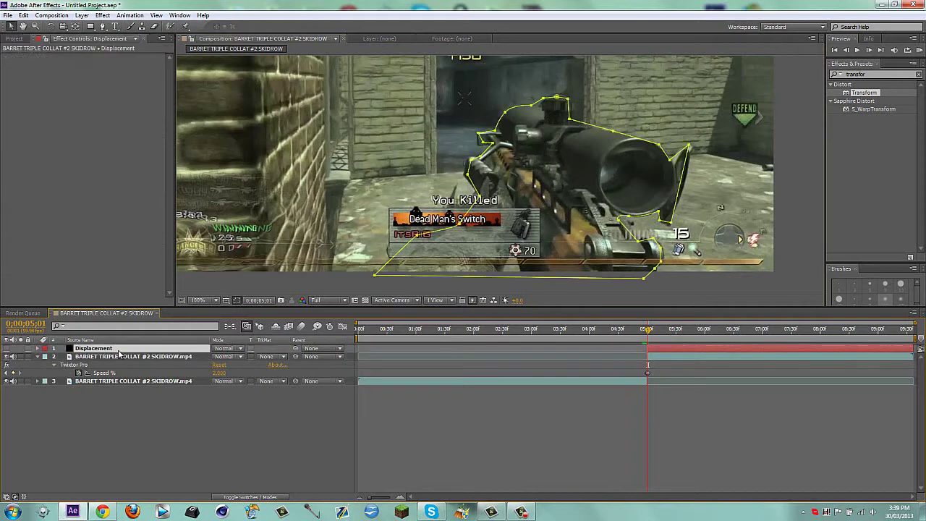
key(ctrl+d)
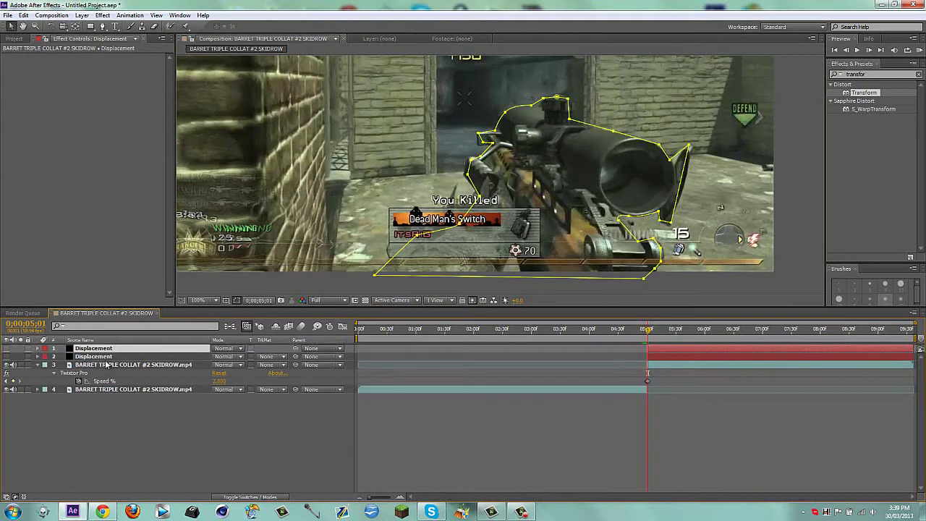
key(Delete)
Duplicate Mask 1 as a Subtract mask with -42 pixels expansion, and make the Displacement layer visible
key(m)
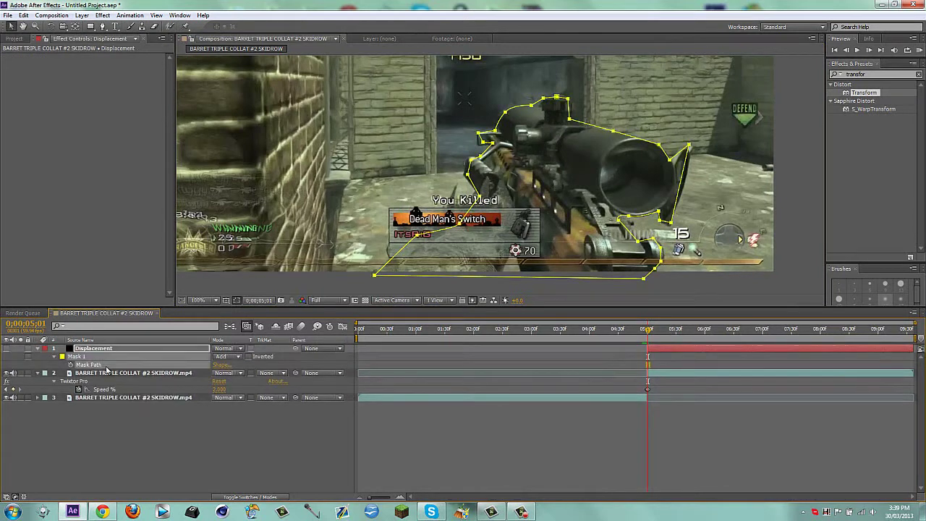
key(ctrl+d)
click(224, 381)
click(244, 412)
key(m)
key(m)
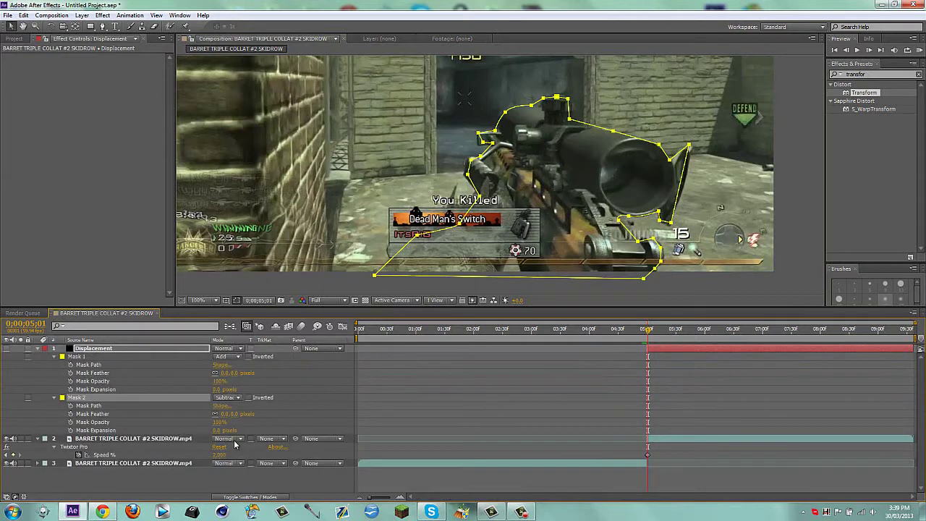
click(216, 430)
text(-42)
key(Return)
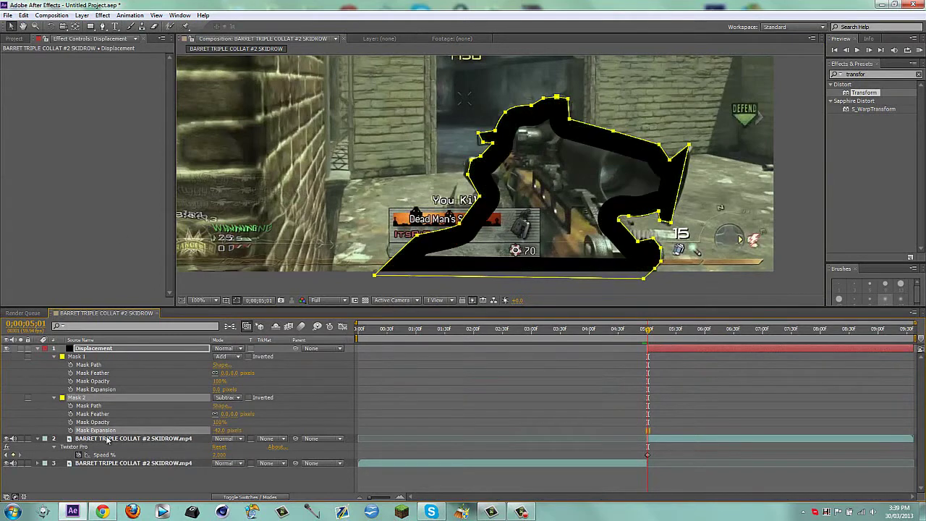
click(169, 481)
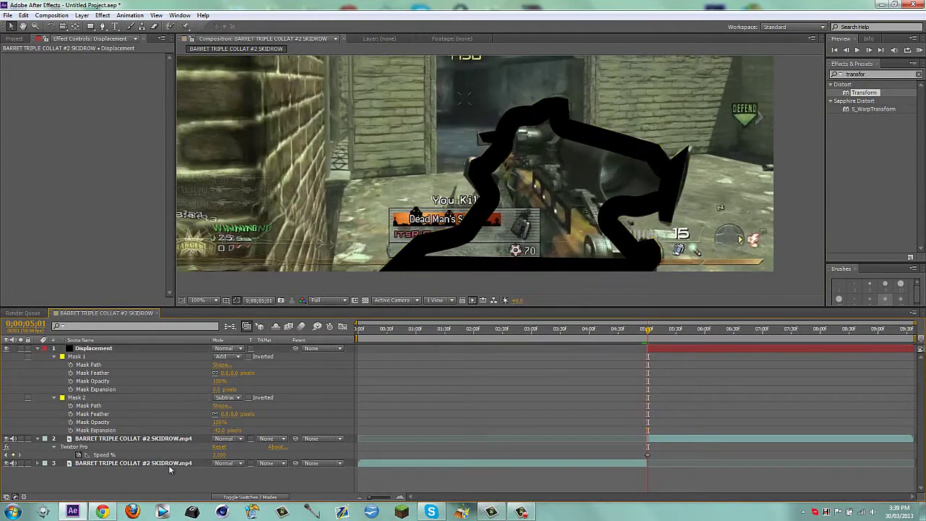
Set the feather of both Mask 1 and Mask 2 to 3 pixels
click(224, 373)
text(3)
click(223, 415)
text(3)
click(220, 480)
Apply Fast Blur to the Displacement layer with a blurriness of 22 and Repeat Edge Pixels enabled
click(886, 75)
text(fast blur)
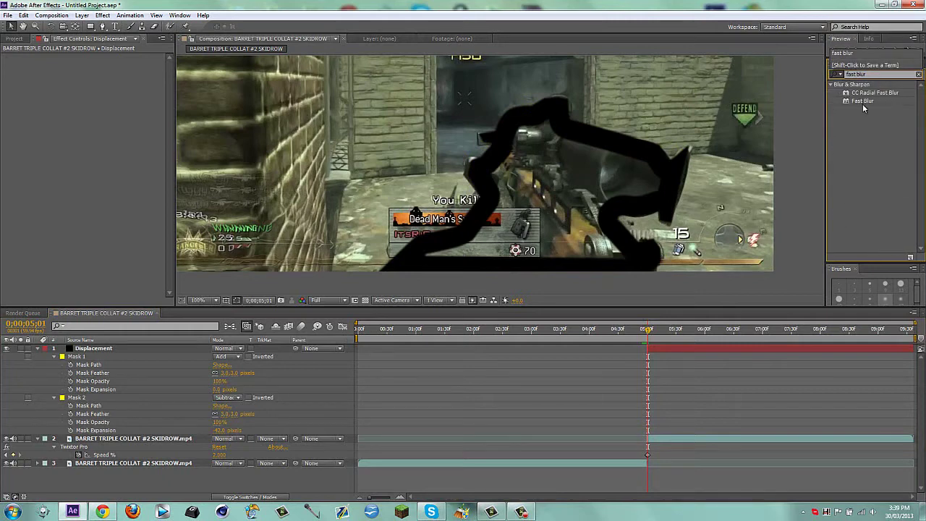
drag(871, 106, 636, 187)
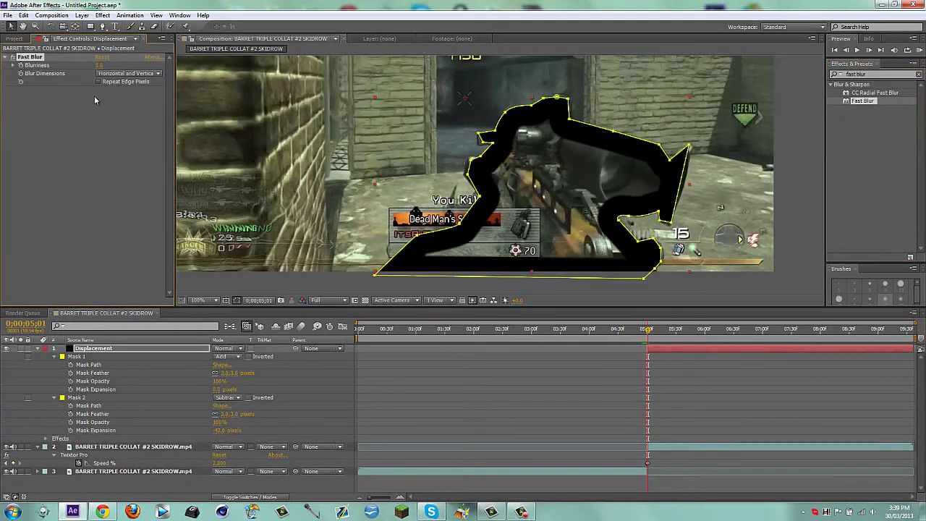
click(100, 66)
text(22)
key(Return)
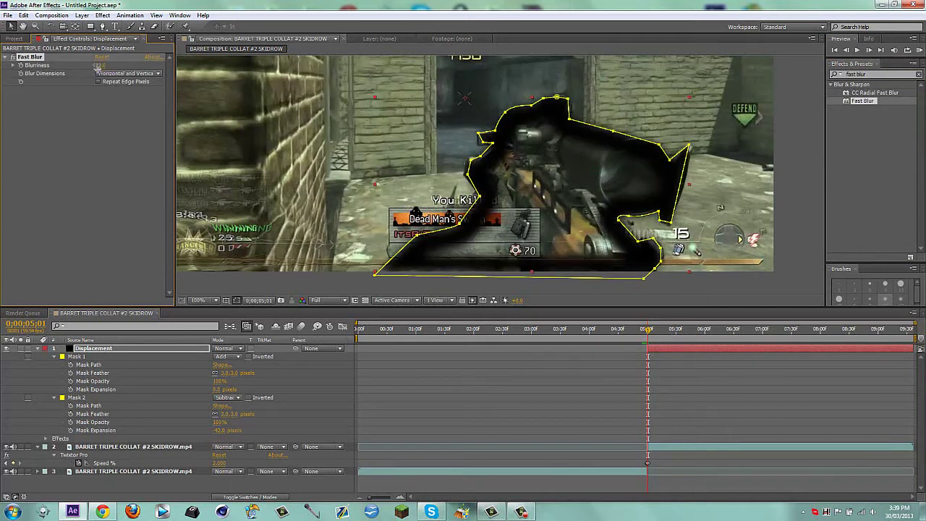
click(99, 82)
Apply the Stylize Glow effect to the Displacement layer and set its glow intensity to 0.5
click(894, 134)
click(920, 76)
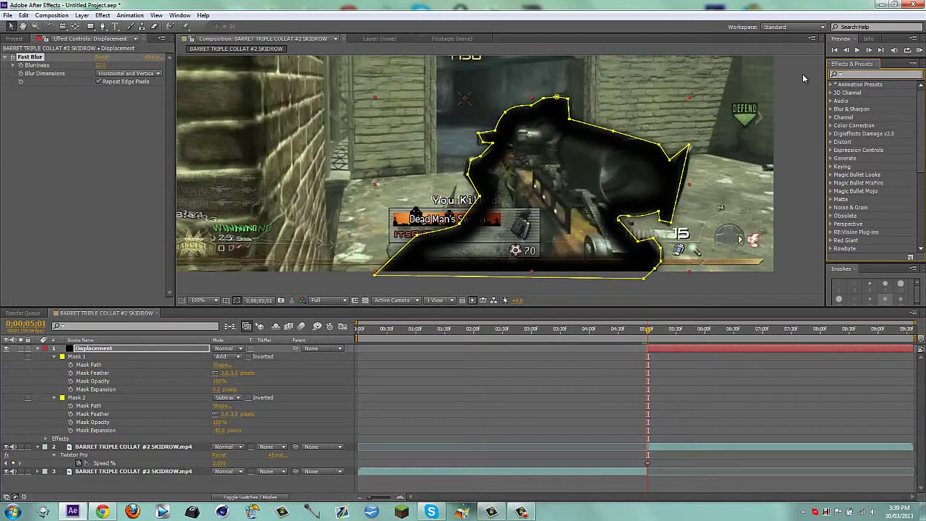
text(glow)
click(832, 85)
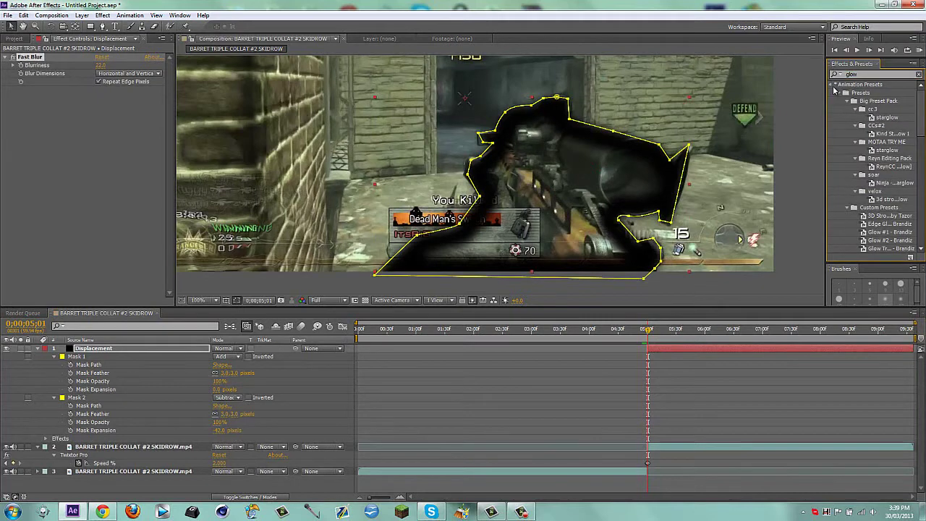
double_click(858, 207)
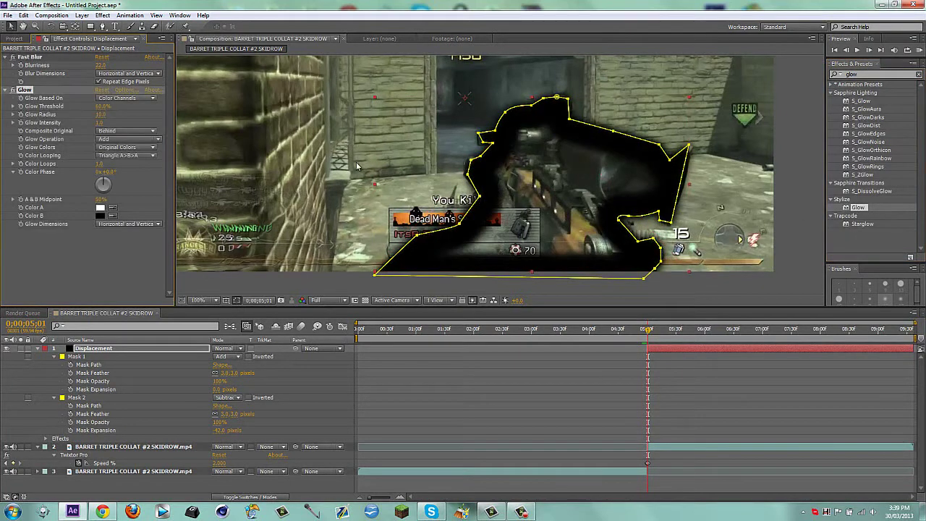
click(103, 115)
click(102, 122)
text(0.1)
key(Return)
Collapse the Fast Blur and Glow settings and the Displacement layer's properties
click(9, 58)
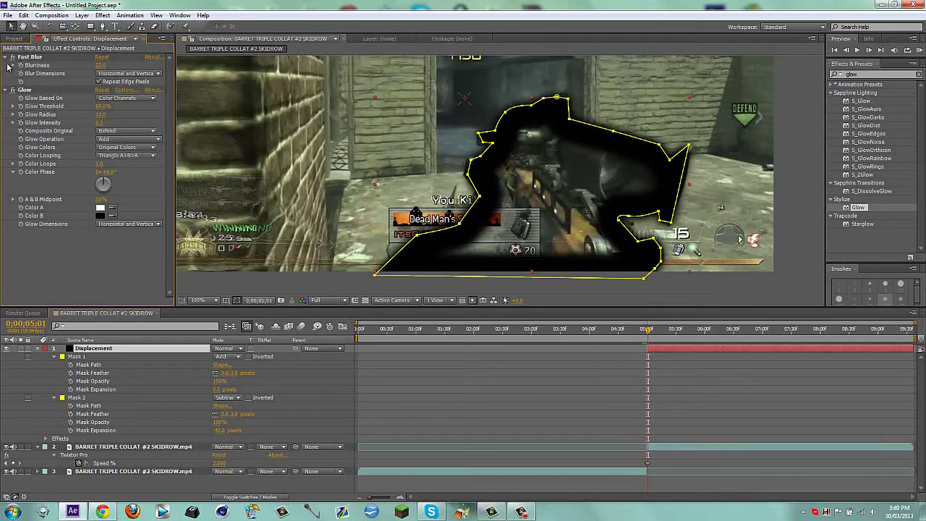
click(6, 57)
click(6, 65)
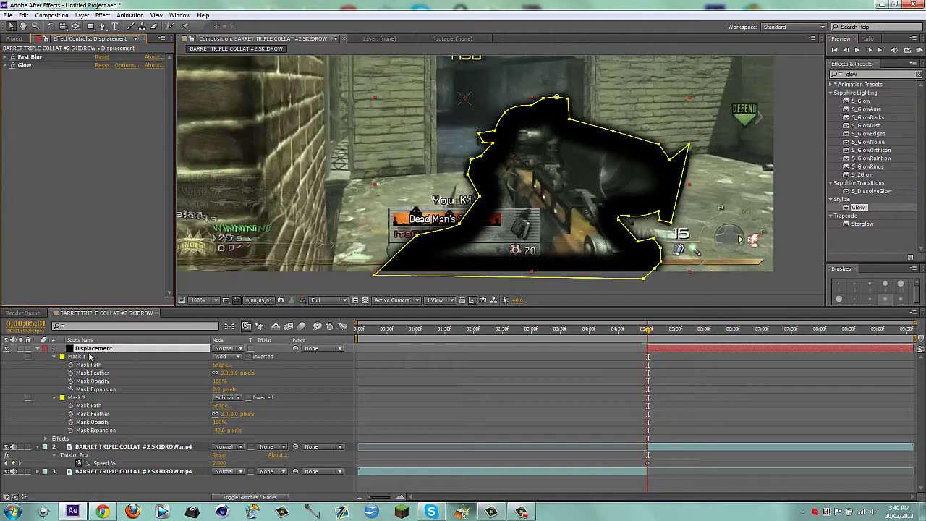
click(37, 349)
click(95, 447)
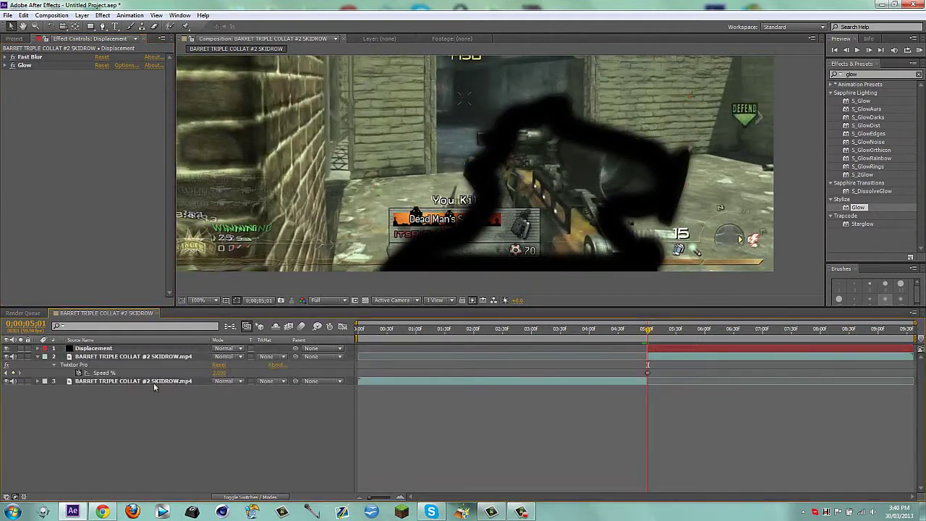
Delete Mask 2 from the Displacement layer and enable keyframing of Mask 1's path at 0;00;05;01
click(112, 349)
key(u)
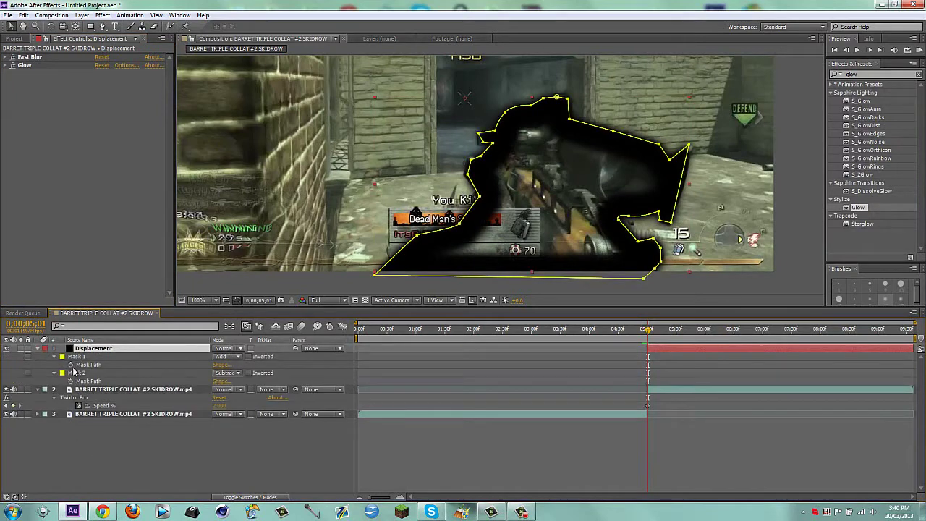
click(88, 373)
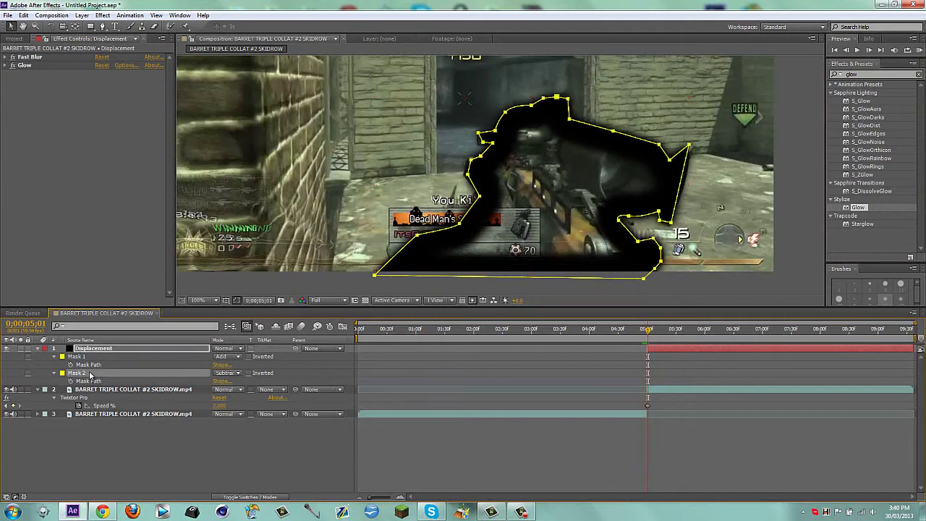
key(Delete)
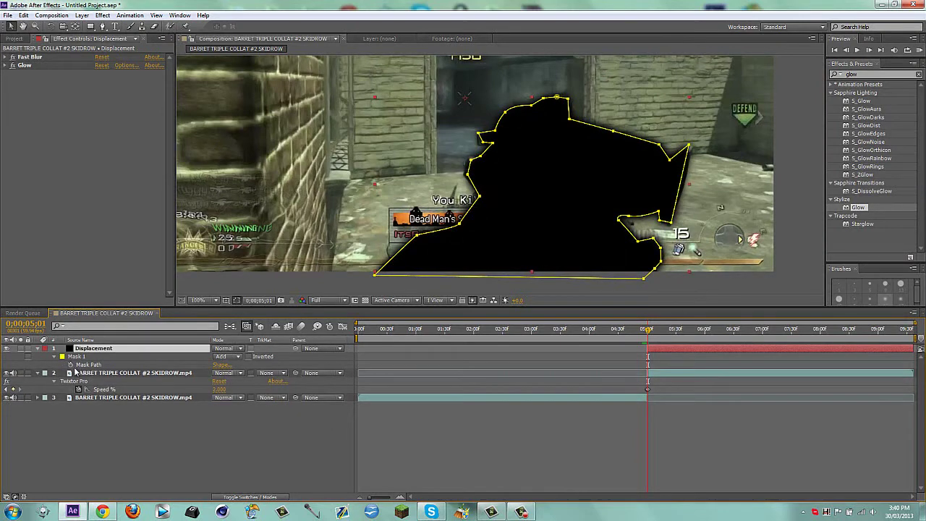
click(72, 364)
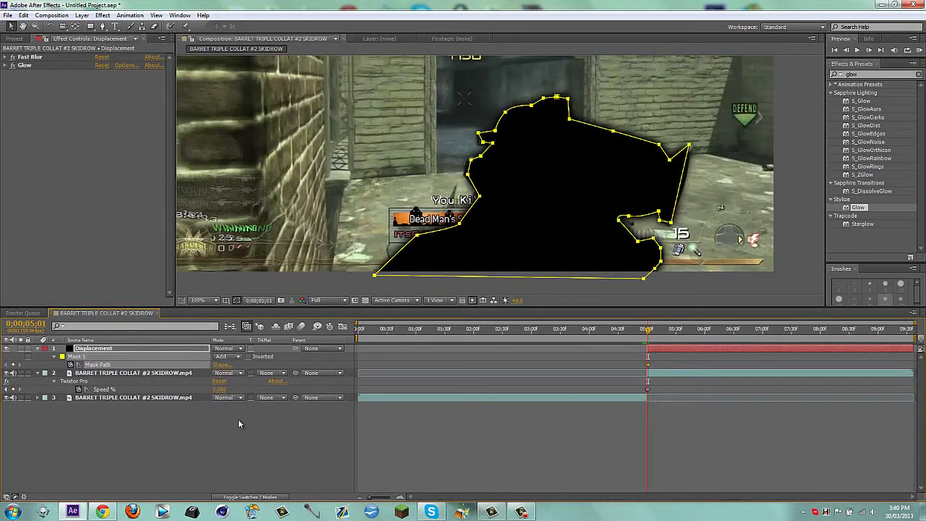
Reset Mask 1's shape to an ellipse at 0;00;05;11 and trim the Displacement layer to end at that time
key(shift+Page_Down)
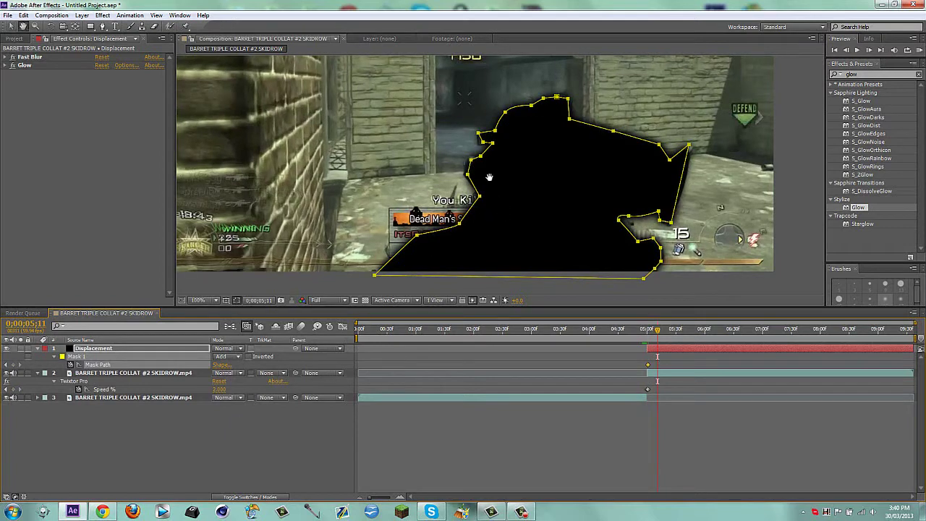
scroll(506, 176, down, 2)
click(109, 420)
click(105, 366)
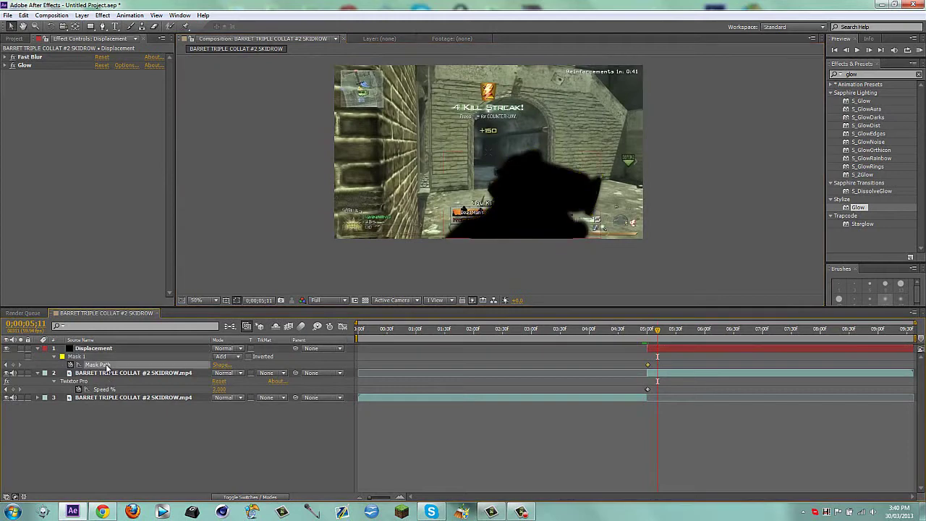
right_click(519, 205)
mouse_move(551, 138)
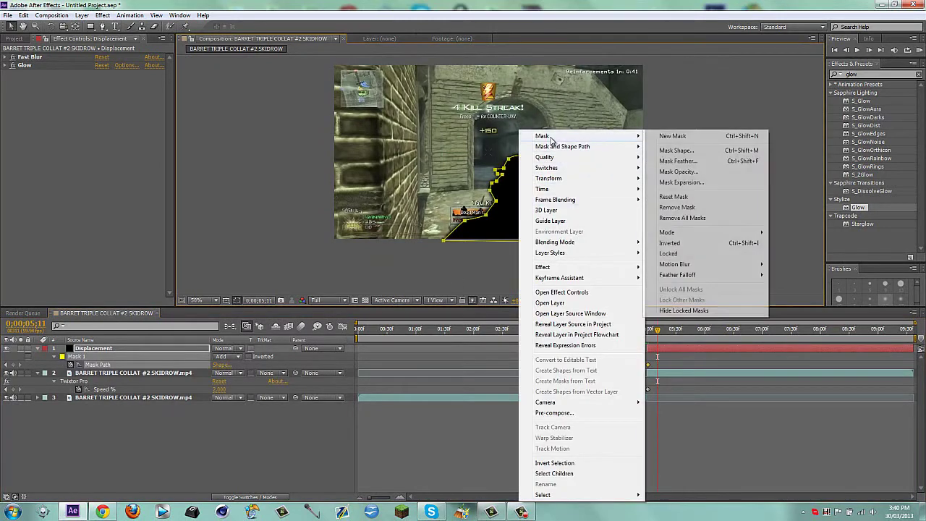
click(687, 152)
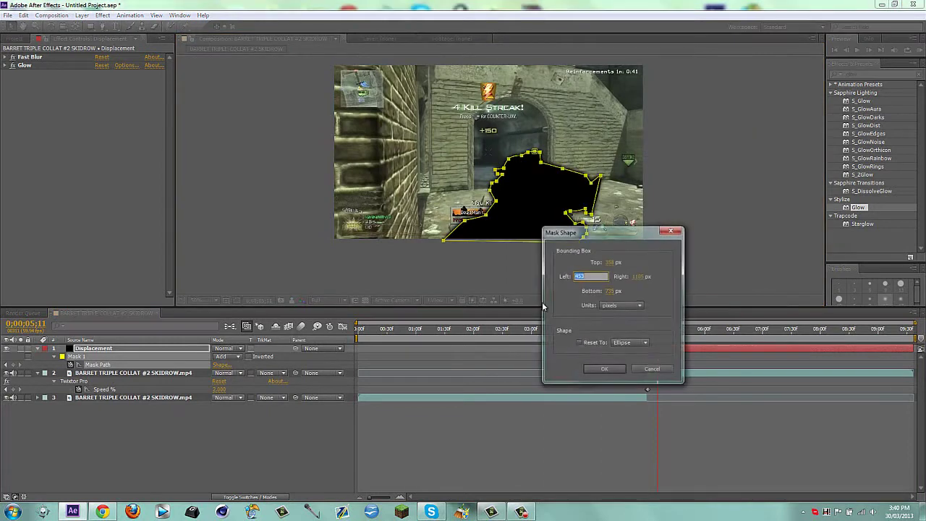
click(591, 343)
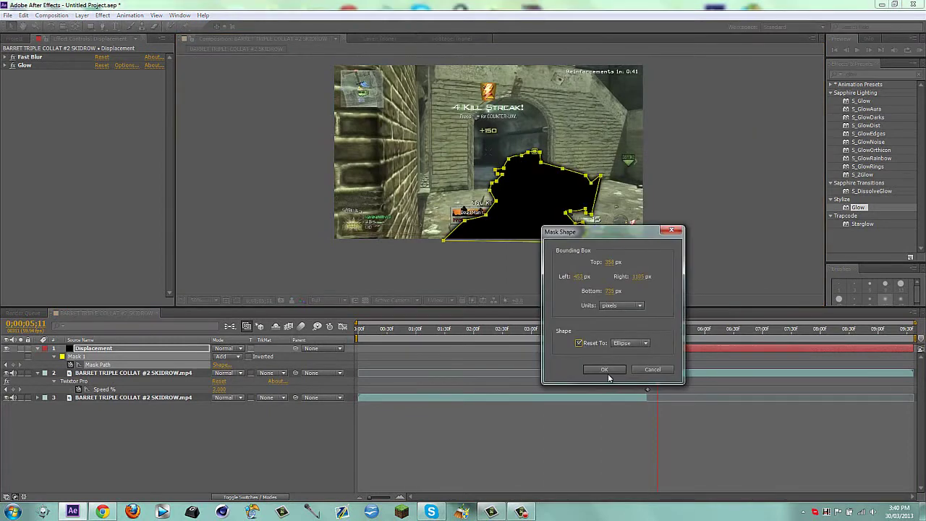
click(604, 370)
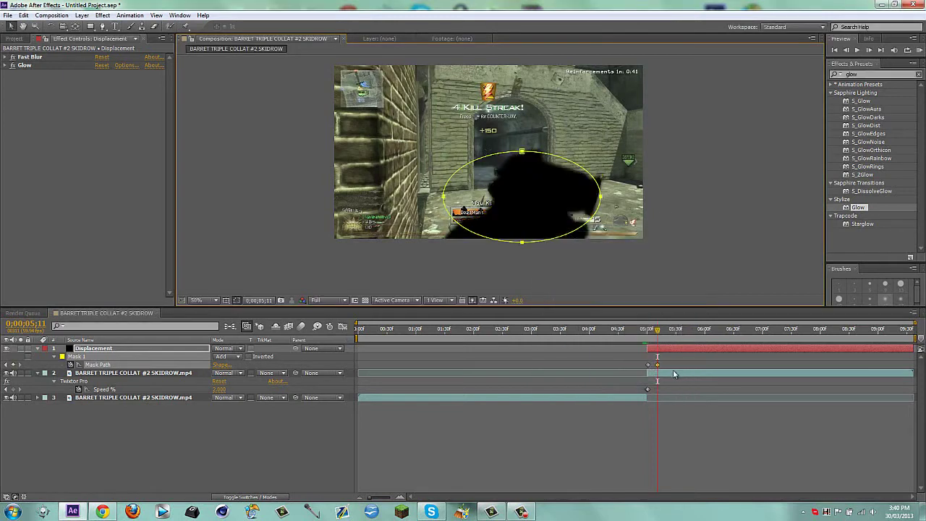
drag(914, 349, 678, 349)
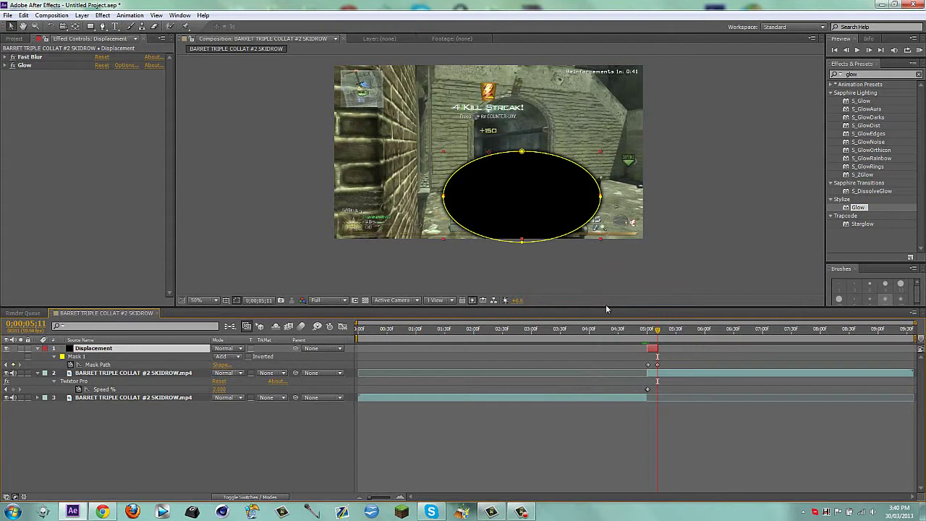
Move the four points of the elliptical Mask 1 outward beyond the edges of the frame
drag(444, 198, 287, 129)
drag(521, 151, 499, 45)
drag(599, 205, 716, 142)
click(520, 251)
drag(515, 256, 494, 293)
key(ctrl+z)
drag(522, 252, 450, 295)
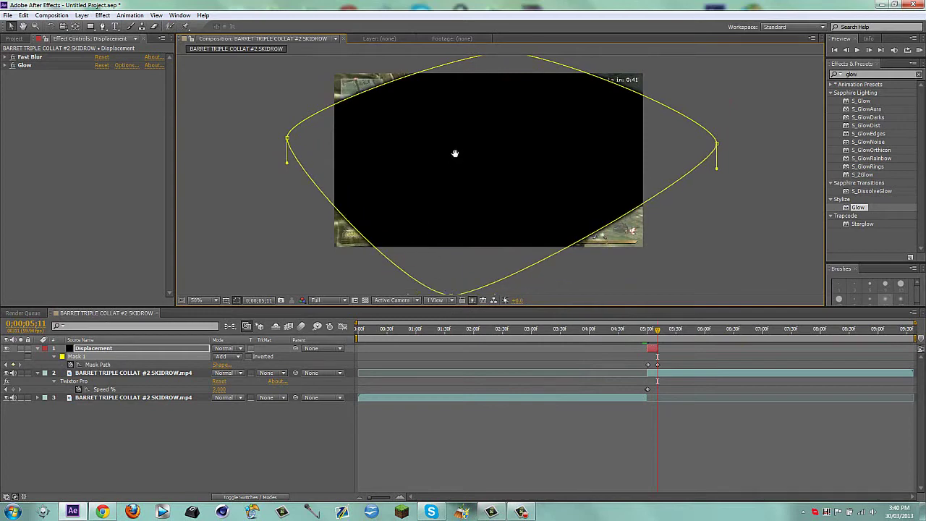
Extend the curve handles of Mask 1's points so the rounded path encloses the entire frame
scroll(455, 159, down, 3)
drag(501, 244, 600, 239)
drag(614, 172, 613, 117)
click(508, 124)
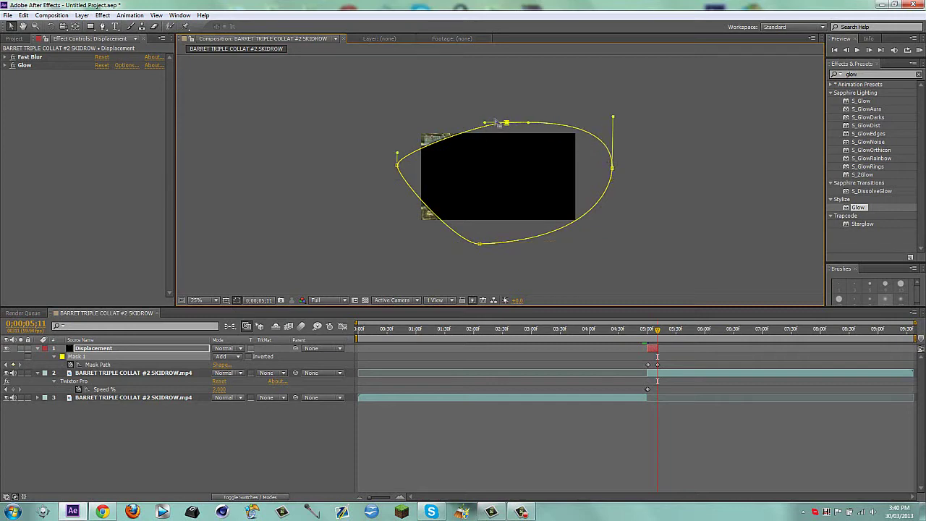
drag(484, 123, 410, 122)
click(477, 244)
drag(453, 246, 386, 246)
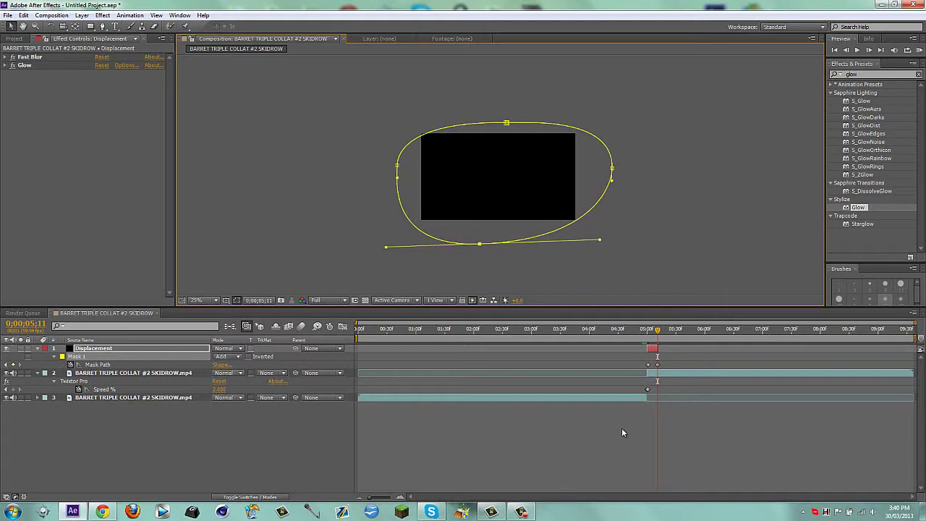
click(623, 432)
Duplicate Mask 1 on the Displacement layer, set the copy's mode to Subtract, and reveal all mask properties
key(space)
scroll(528, 214, up, 2)
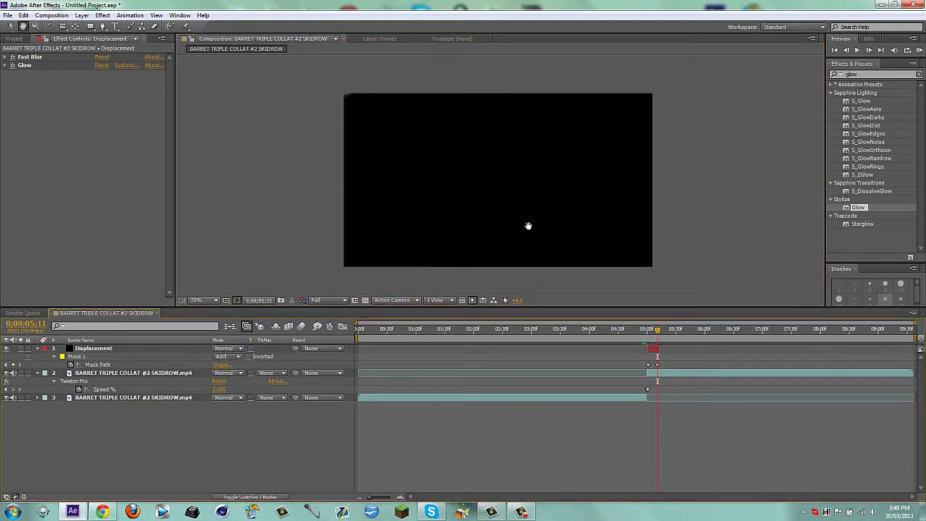
drag(528, 225, 529, 236)
key(v)
click(98, 365)
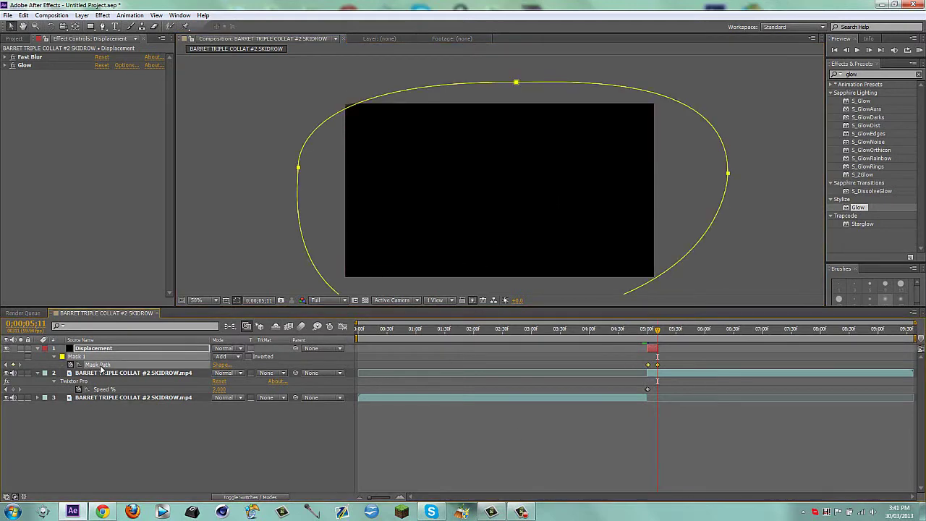
key(ctrl+d)
click(228, 381)
click(233, 409)
key(m)
key(m)
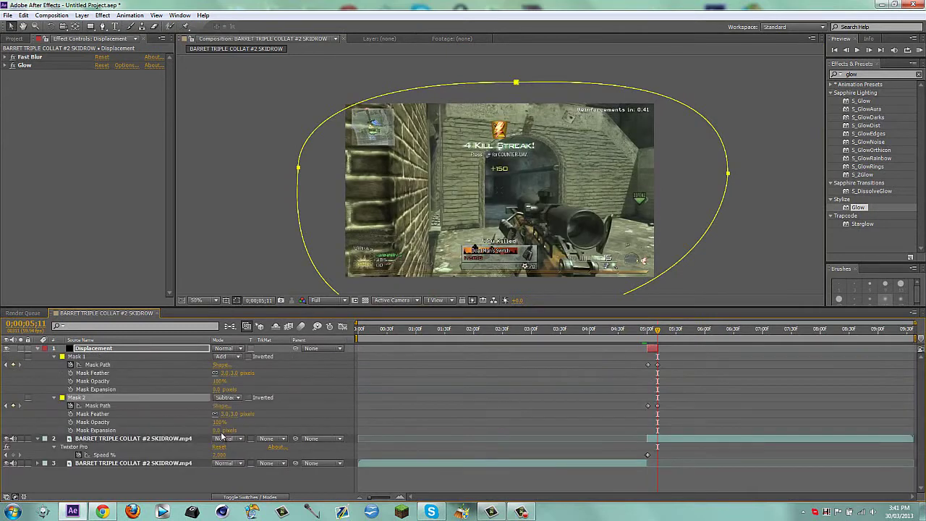
Set Mask 2's expansion to -42 pixels so only a ring remains between the two masks
drag(218, 432, 218, 434)
click(218, 430)
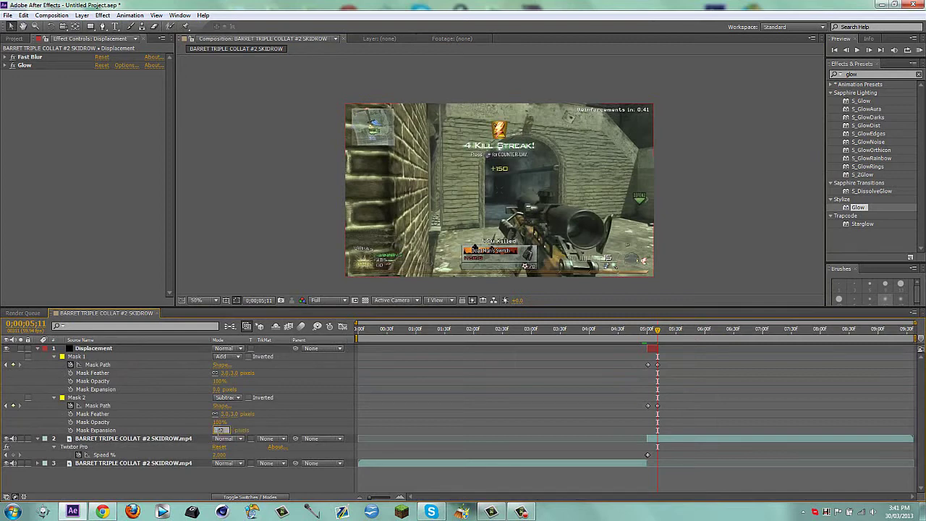
key(Return)
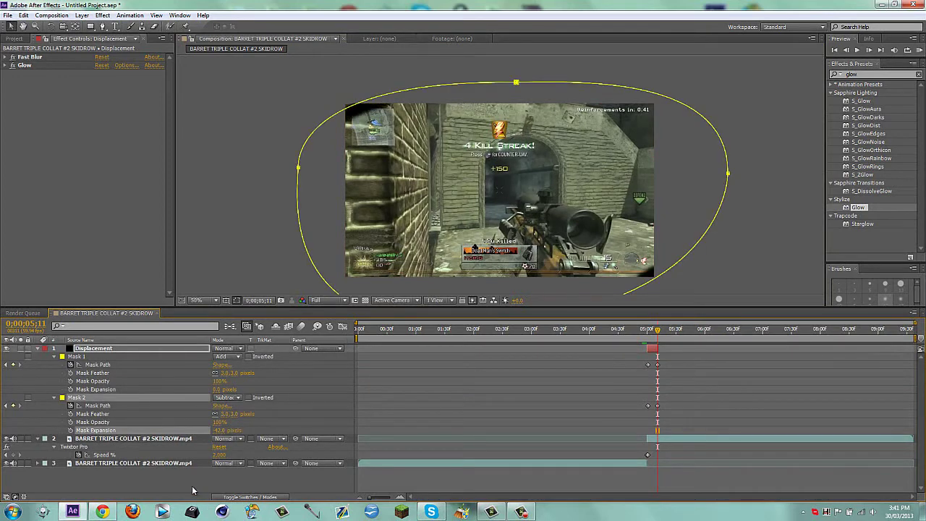
click(193, 489)
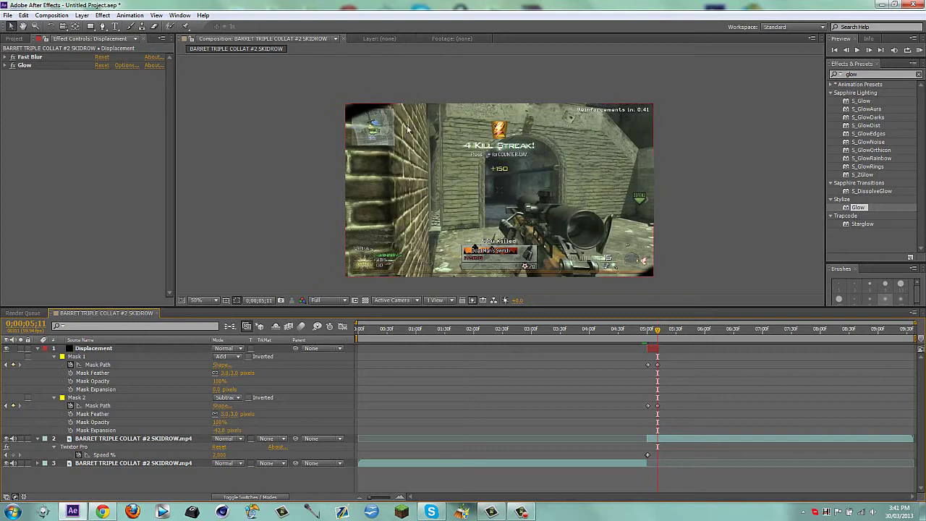
Collapse the Displacement layer, duplicate it four times, and stagger the copies end to end from 0;00;05;01
click(103, 349)
key(u)
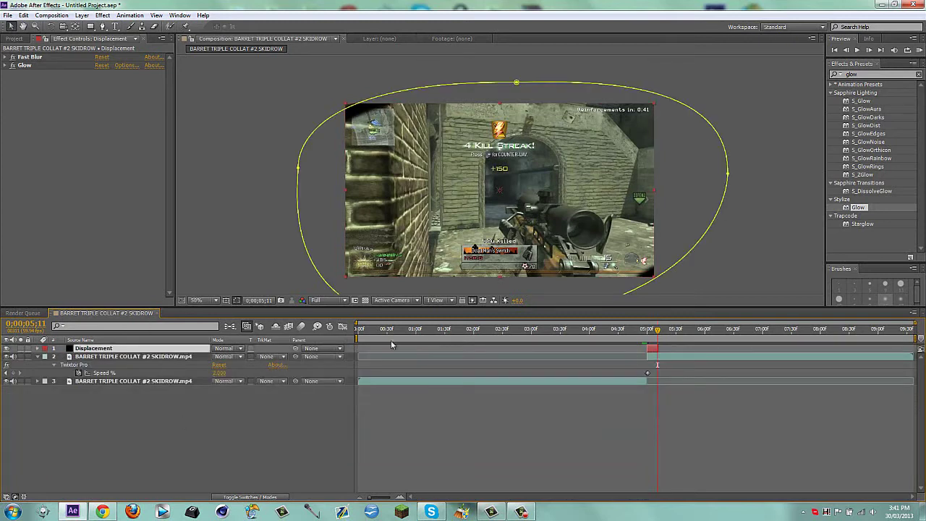
key(ctrl+d)
mouse_move(654, 354)
mouse_down()
mouse_move(696, 350)
mouse_move(648, 338)
mouse_up()
key(ctrl+d)
key(ctrl+d)
key(ctrl+d)
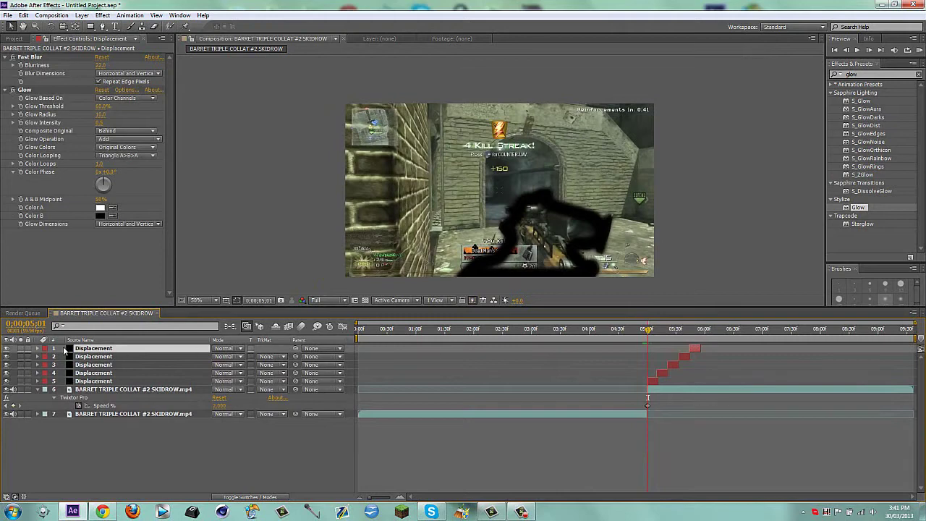
Pre-compose all five Displacement layers into one new composition, moving all attributes into it
shift+click(66, 372)
shift+click(104, 381)
right_click(105, 379)
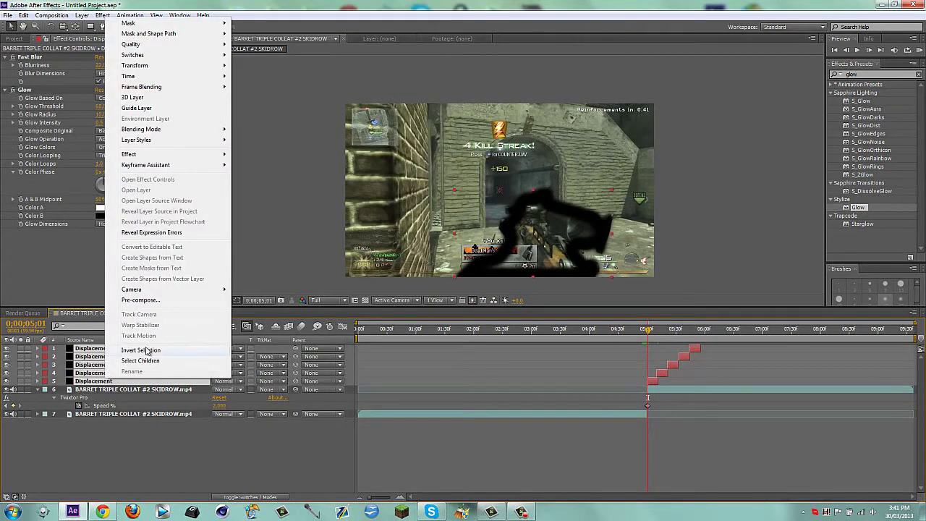
click(141, 300)
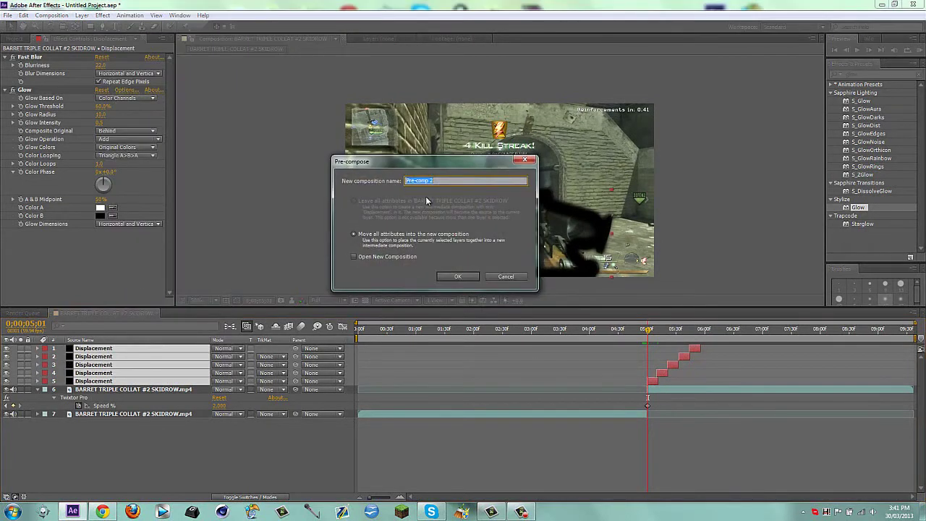
click(456, 278)
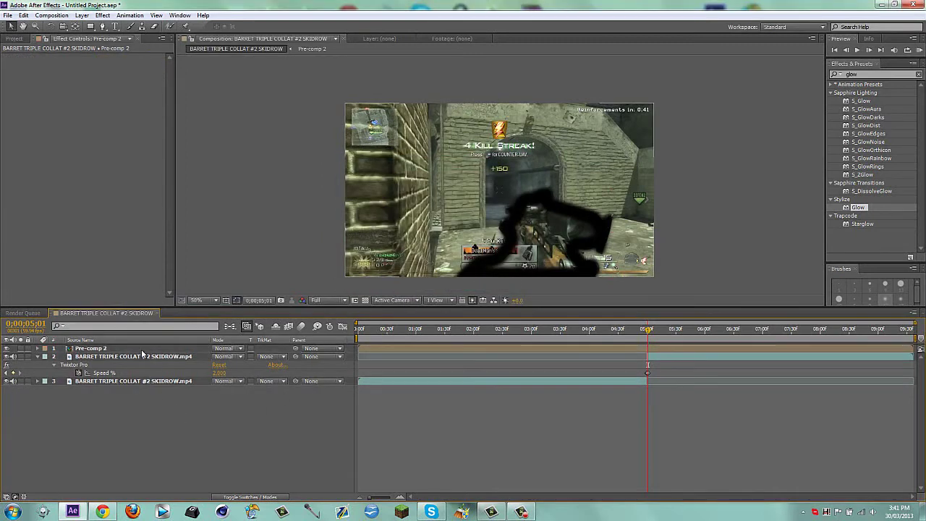
Add an adjustment layer above the pre-comp and trim both layers to start at 0;00;05;01
key(ctrl+z)
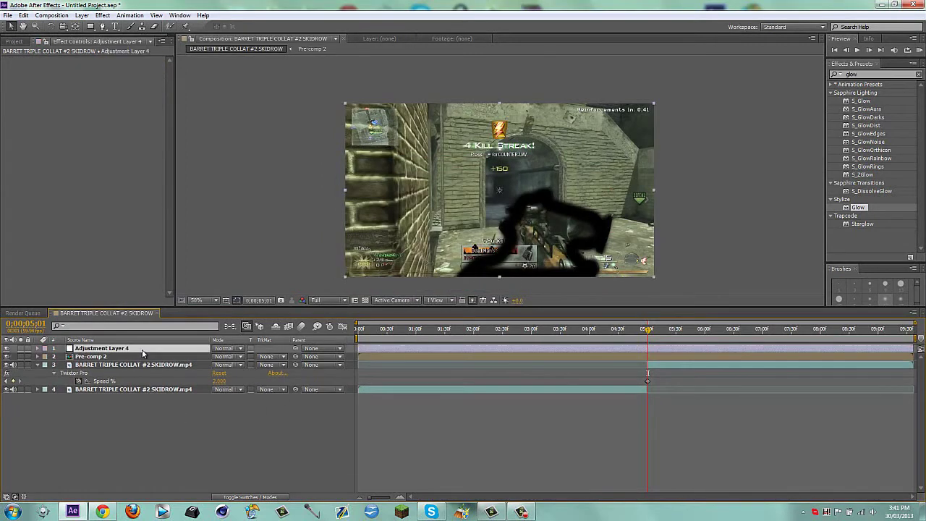
drag(364, 349, 648, 350)
drag(359, 356, 653, 356)
click(676, 348)
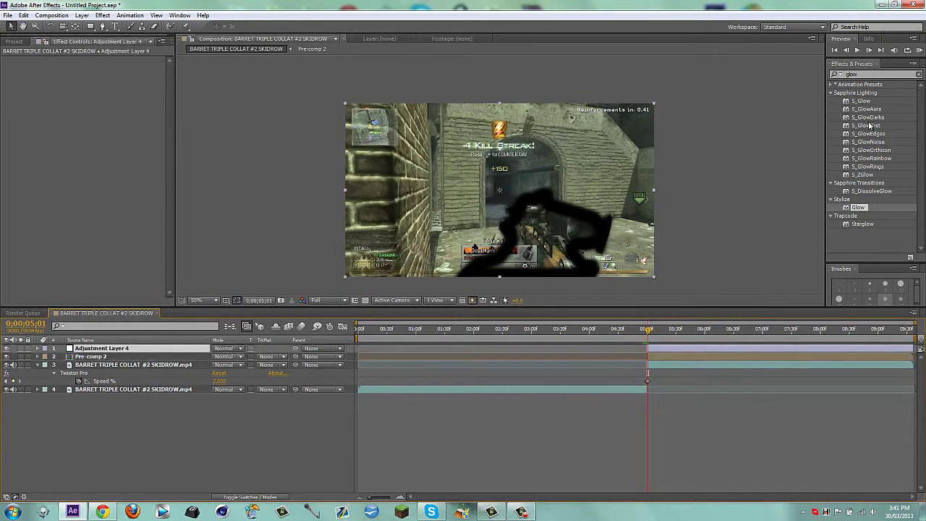
Find the Displacement Map effect by searching for "displacement" and apply it to the adjustment layer
click(871, 74)
text(di)
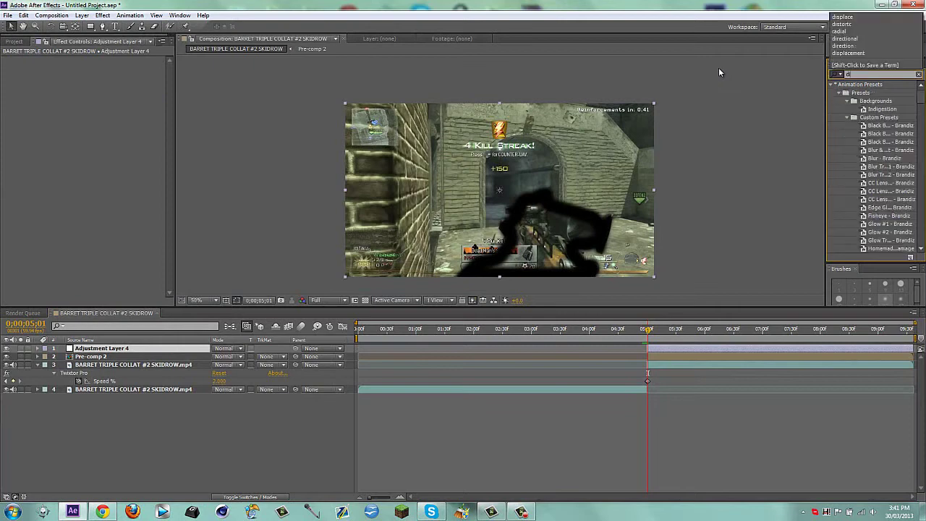
text(splacement)
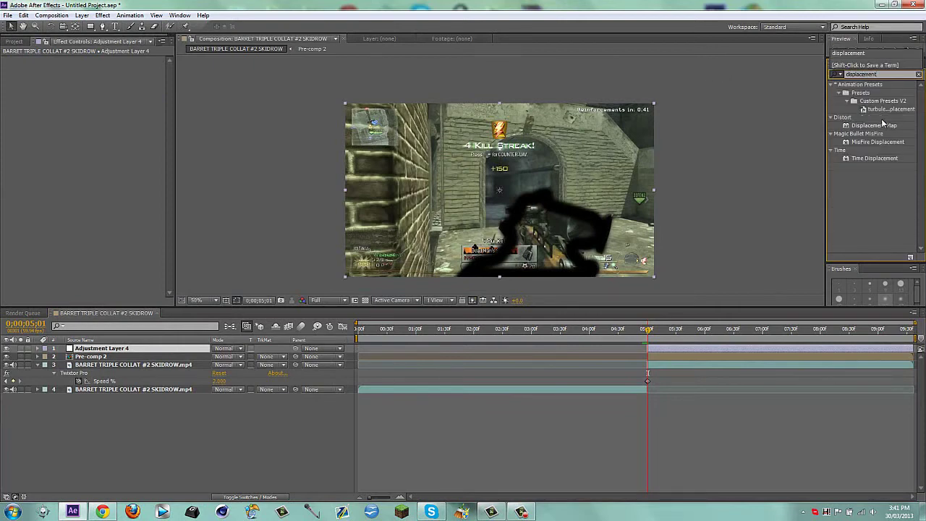
drag(882, 124, 541, 189)
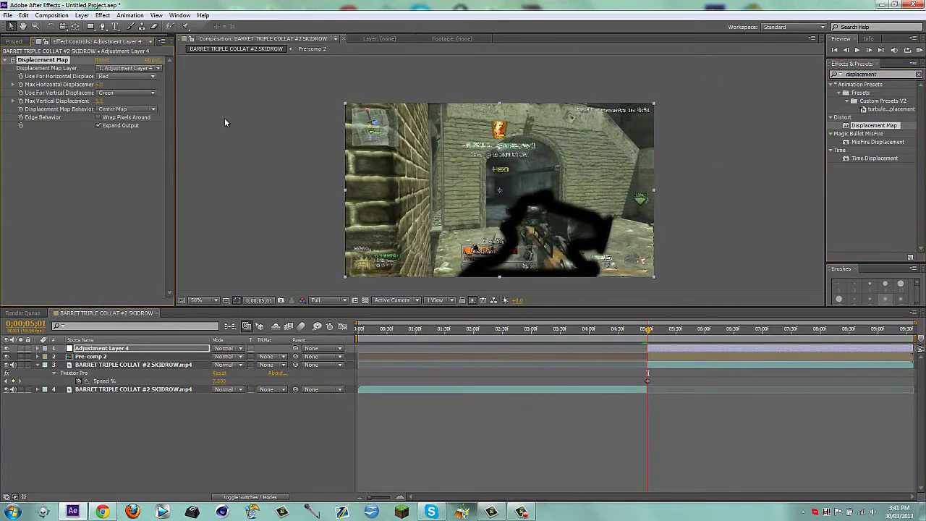
Set the Displacement Map's horizontal and vertical sources to Alpha, its map layer to Pre-comp 2, and hide Pre-comp 2
click(128, 76)
click(118, 120)
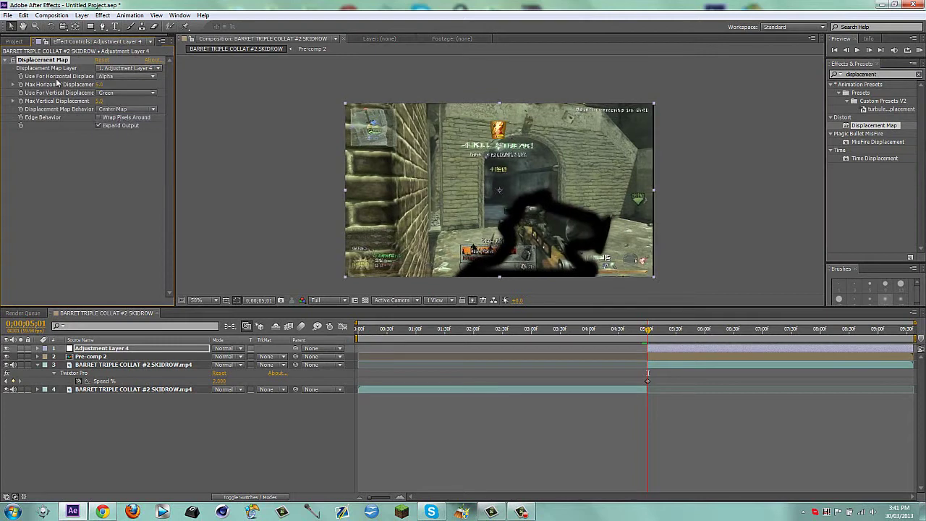
click(107, 94)
click(120, 137)
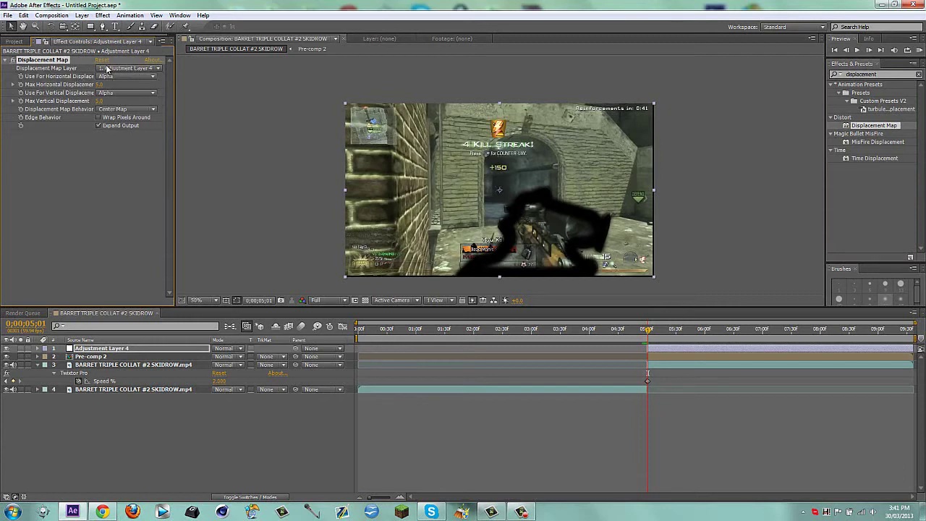
click(106, 68)
click(123, 106)
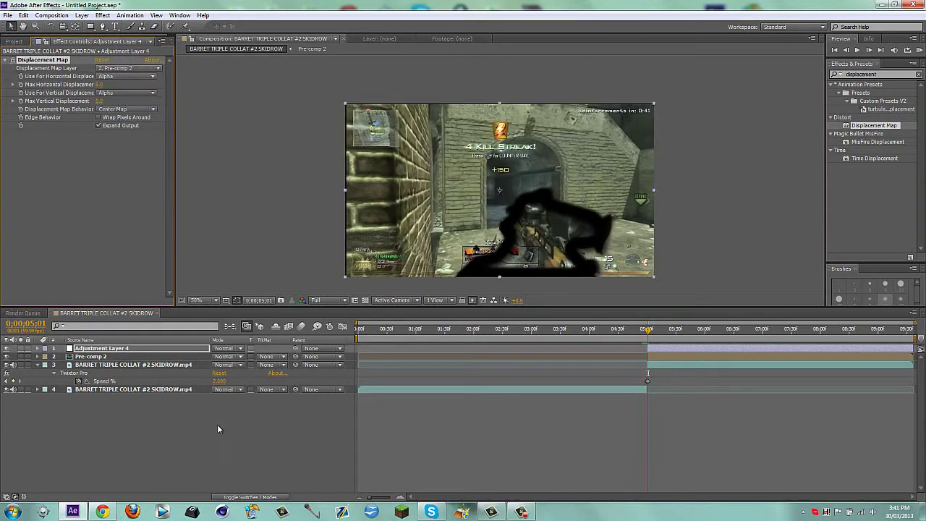
click(218, 426)
click(7, 356)
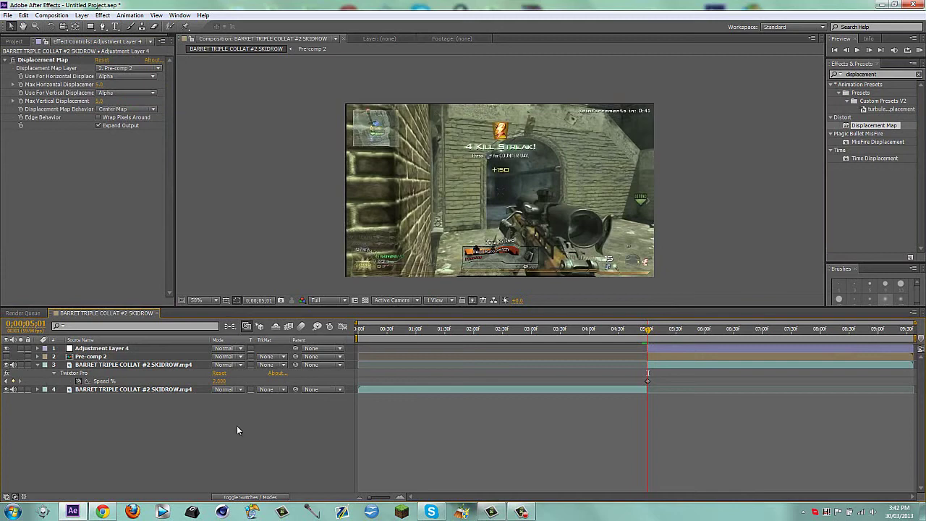
Try a different maximum horizontal displacement at 0;00;05;19 and undo the change
drag(649, 333, 665, 334)
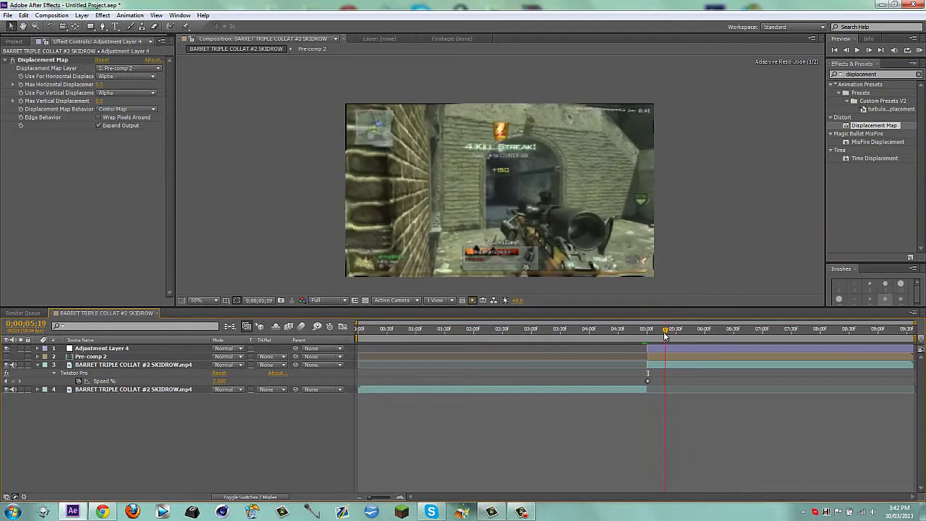
drag(102, 86, 126, 131)
key(ctrl+z)
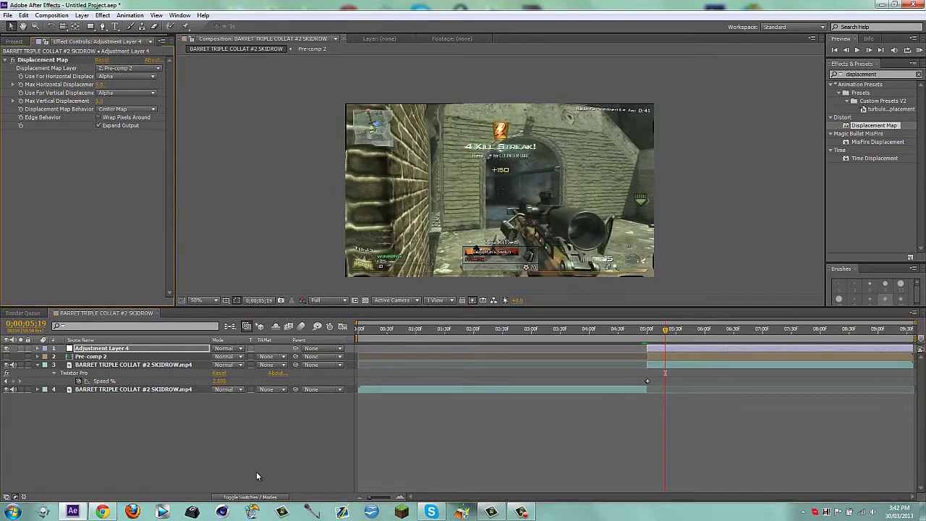
Preview the displacement ripple from 0;00;05;01 and return to the Speed % keyframe with the adjustment layer selected
click(257, 476)
click(649, 331)
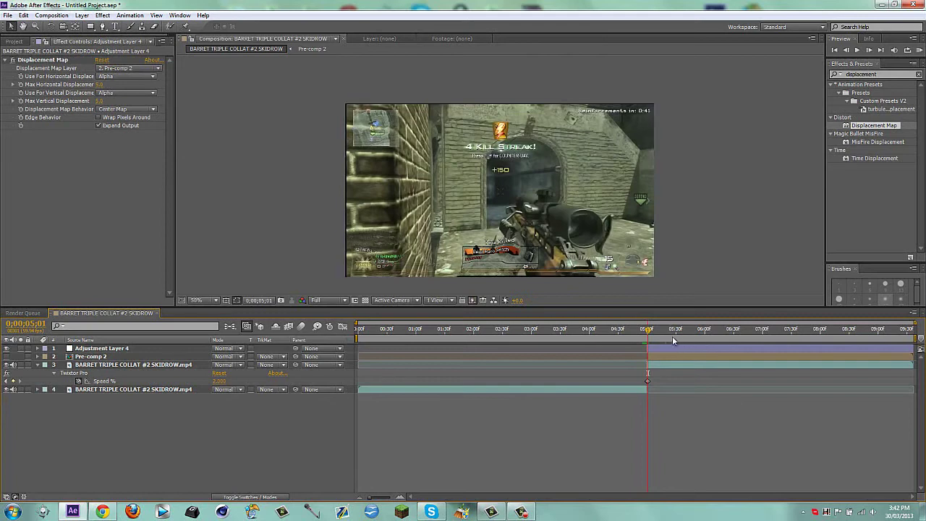
key(space)
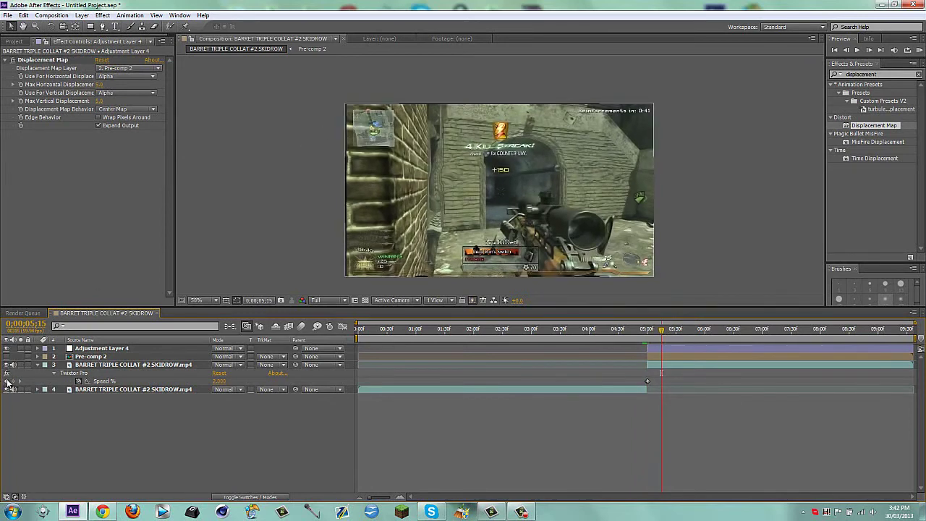
click(6, 381)
click(691, 350)
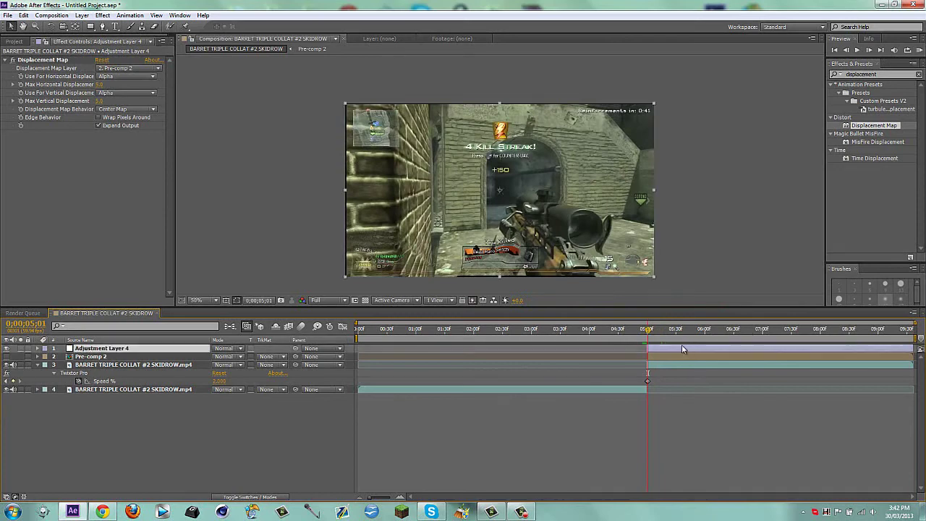
Duplicate the adjustment layer and replace the copy's Displacement Map with the Transform effect, found by searching for "transform"
key(ctrl+d)
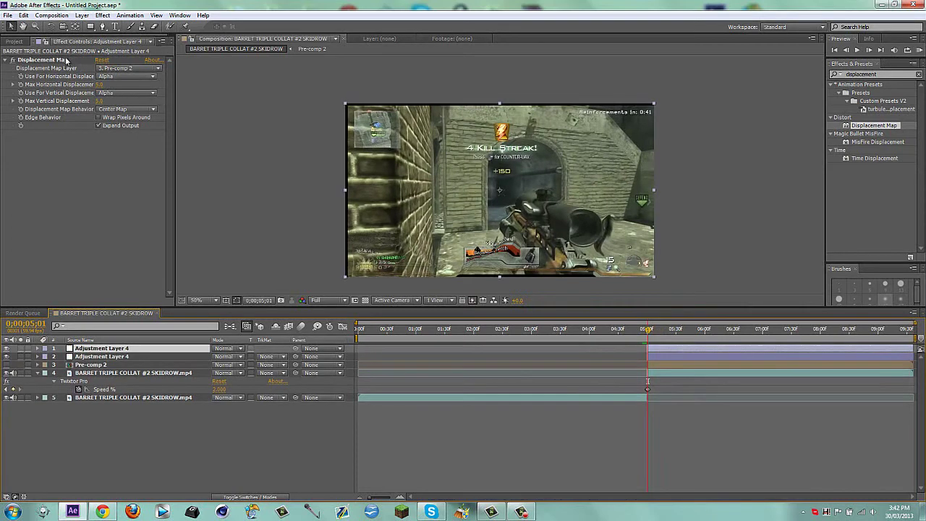
key(Delete)
drag(878, 74, 698, 91)
text(transfpi)
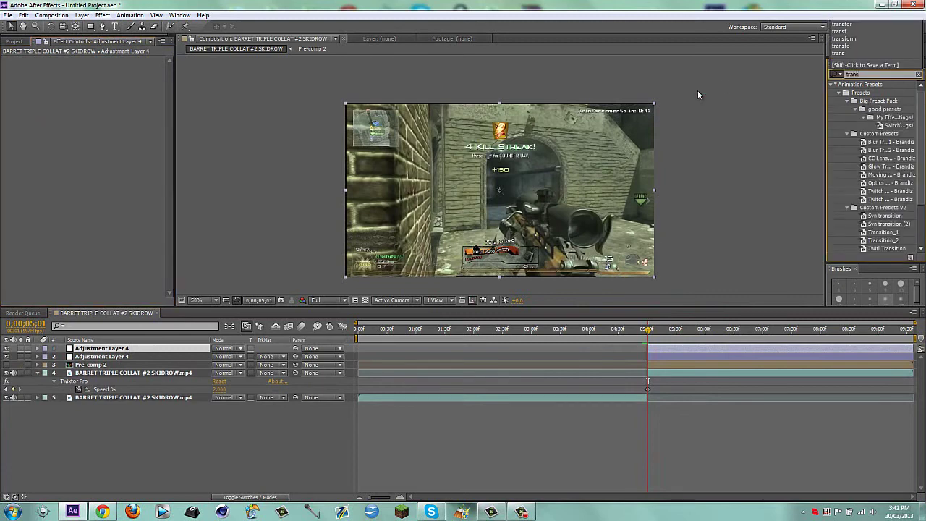
key(BackSpace)
key(BackSpace)
text(orm)
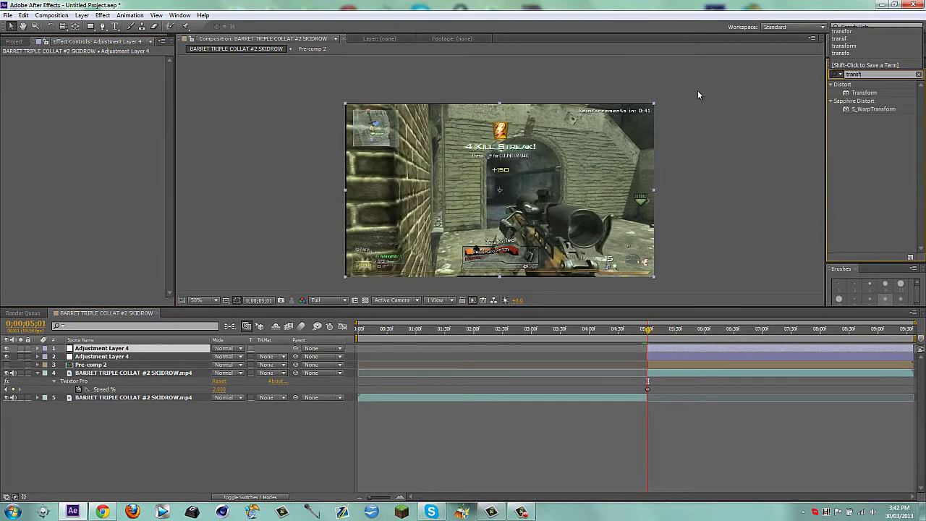
drag(854, 93, 564, 161)
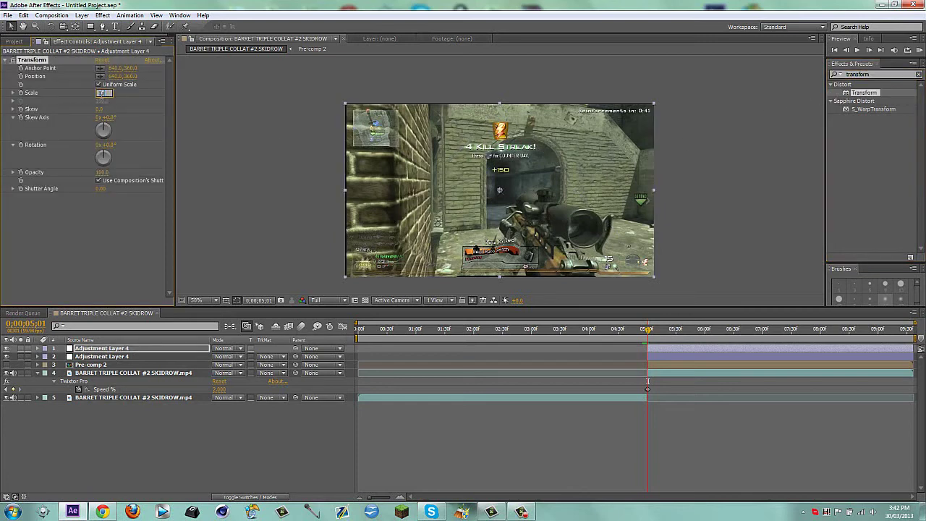
Set the Transform effect's uniform scale to 105 and check the frame edges by scrubbing from 0;00;05;01 to 0;00;05;43
drag(100, 94, 102, 95)
click(279, 413)
drag(646, 332, 667, 379)
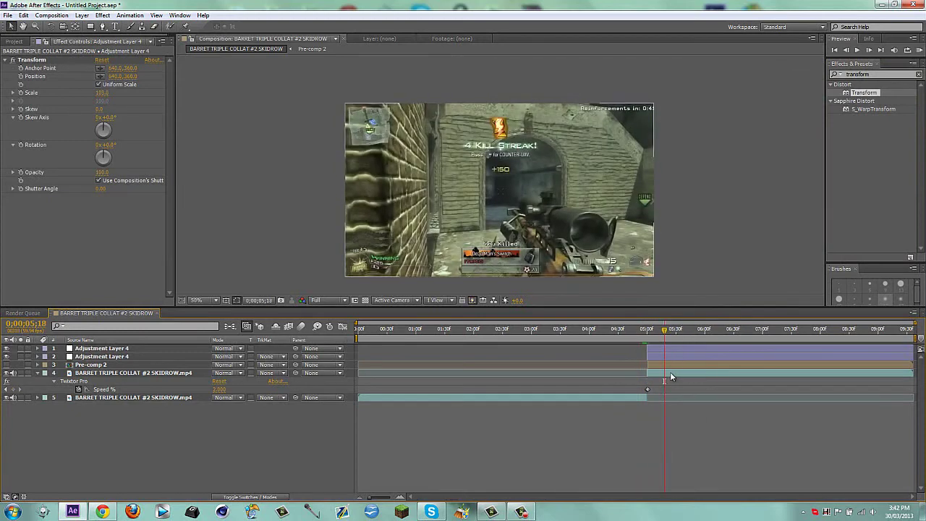
click(671, 373)
click(686, 334)
drag(705, 332, 688, 348)
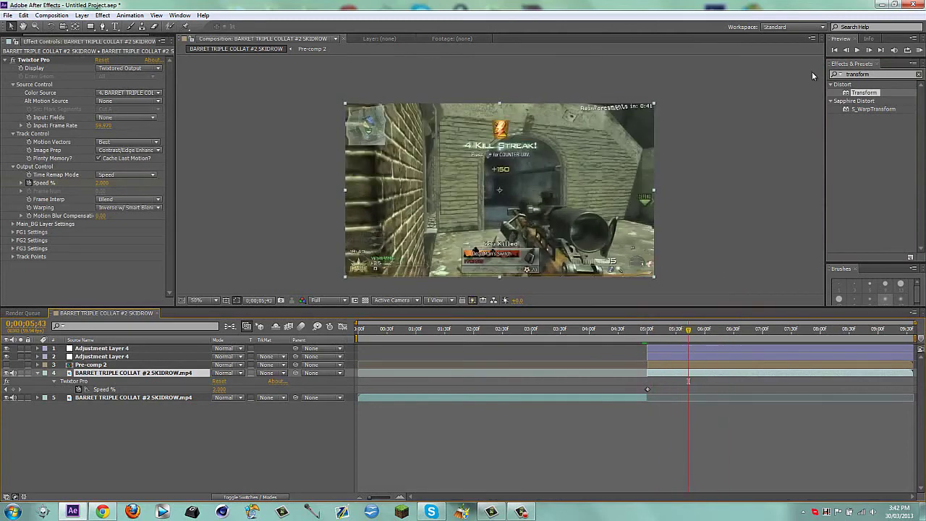
Switch to Chrome, look over the YouTube channel's uploaded videos and sidebar links, and return to the desktop
click(880, 6)
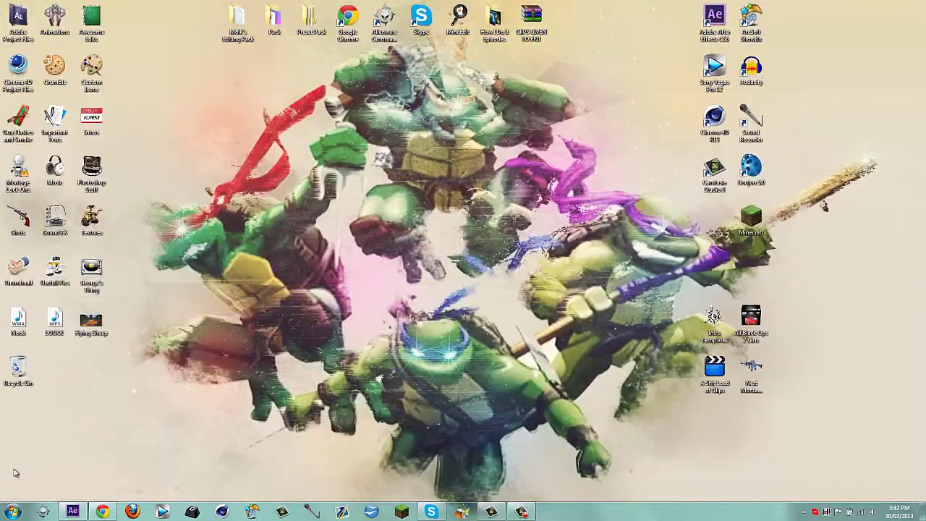
click(102, 511)
click(139, 5)
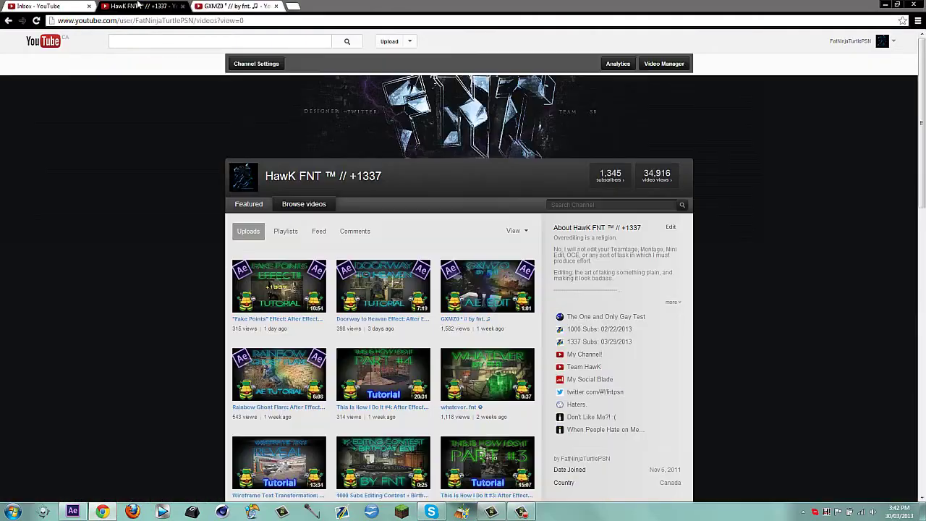
mouse_move(345, 183)
mouse_down()
mouse_move(393, 180)
mouse_move(362, 177)
mouse_up()
click(395, 178)
scroll(455, 181, down, 1)
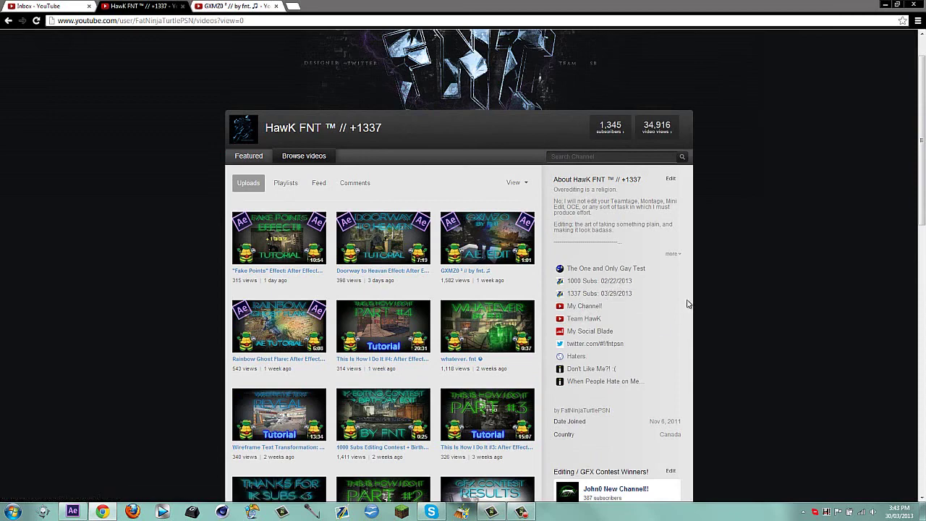
scroll(691, 303, up, 1)
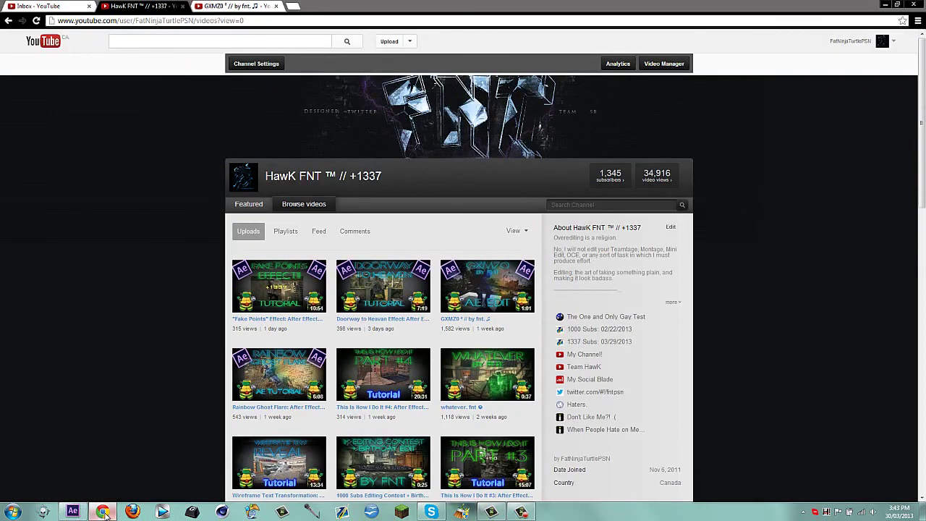
click(103, 512)
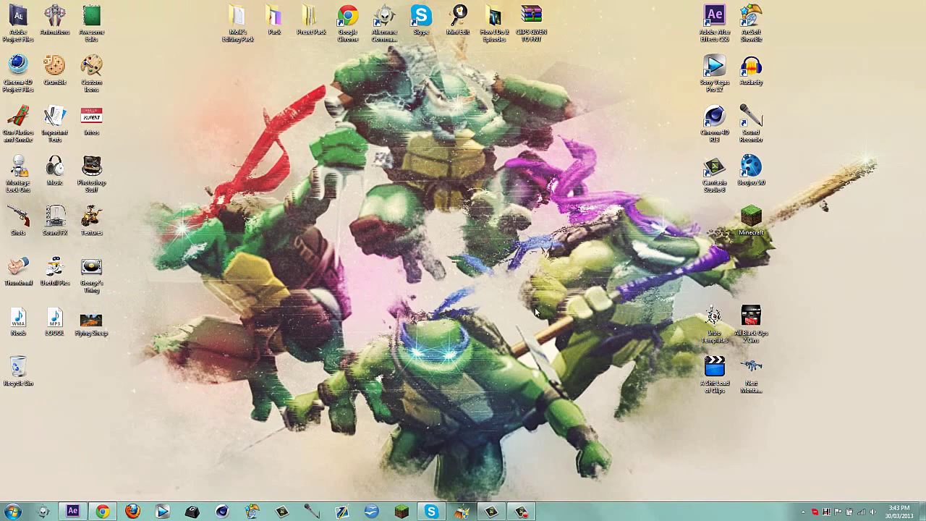
click(521, 511)
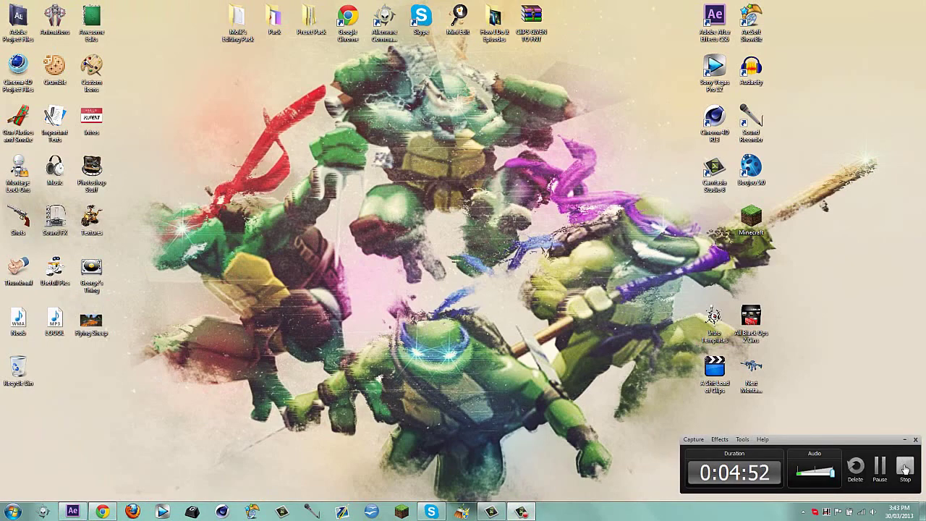